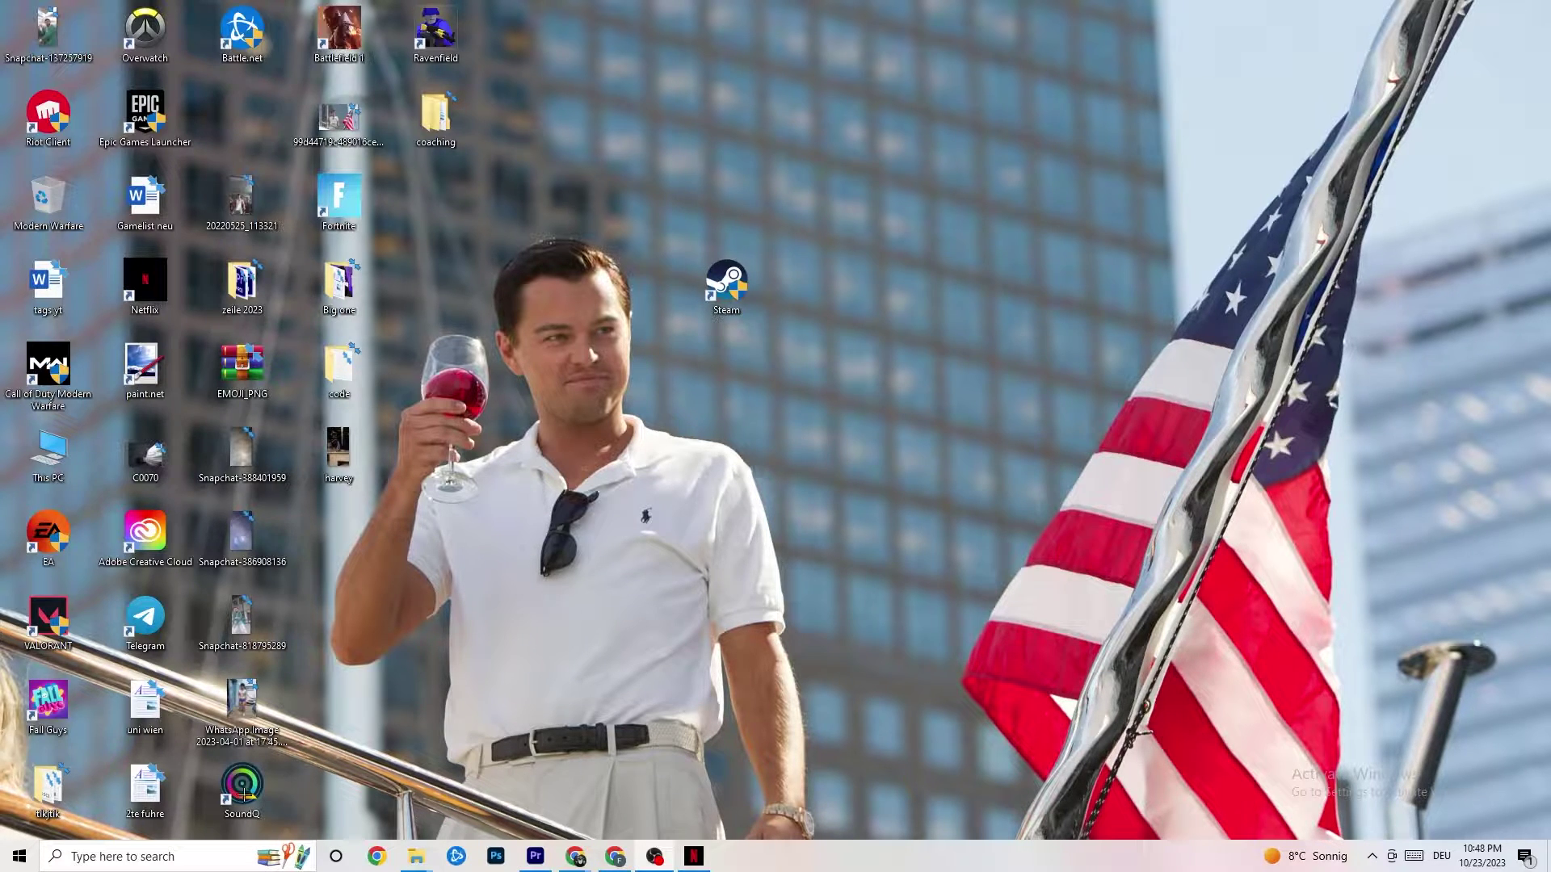
Review the Windows Update and Troubleshoot pages of the Update & Security settings, and close the Settings window.
left_click(3, 866)
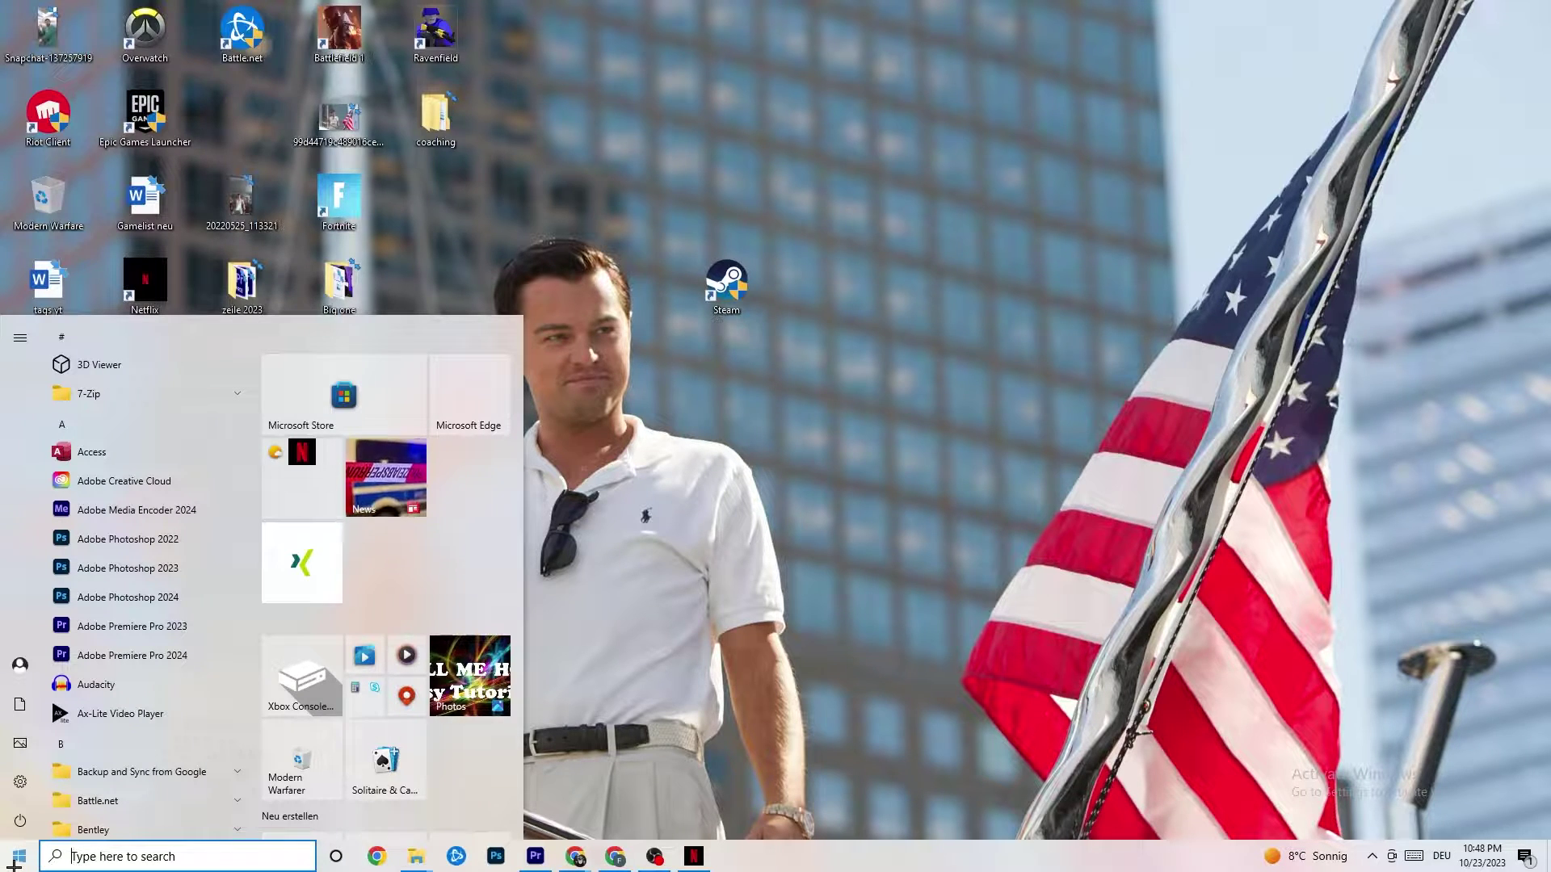
left_click(21, 782)
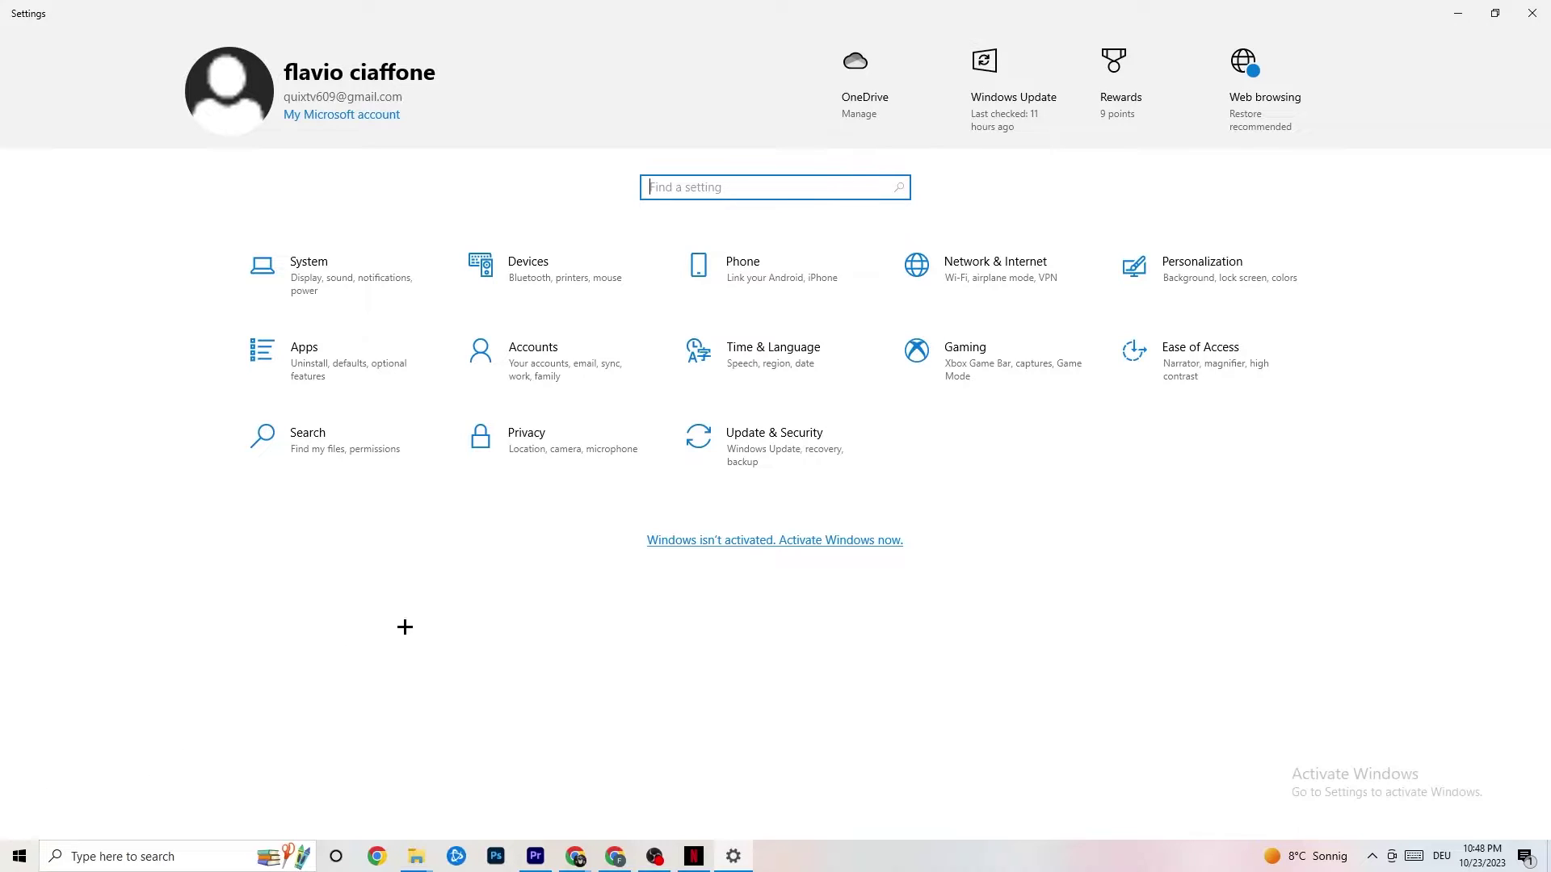
left_click(749, 466)
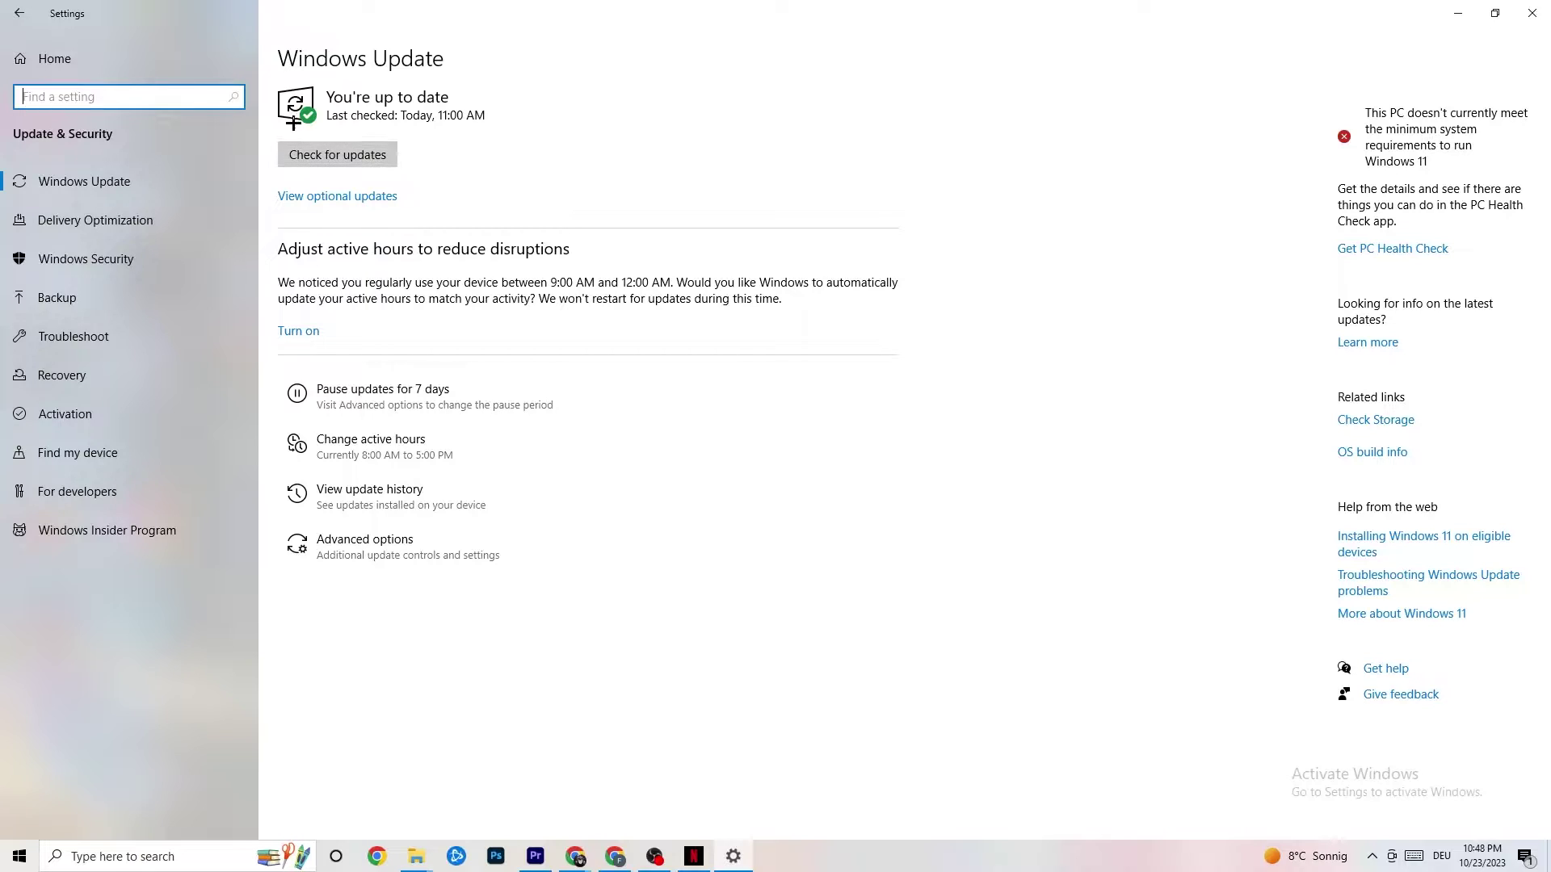
left_click(371, 97)
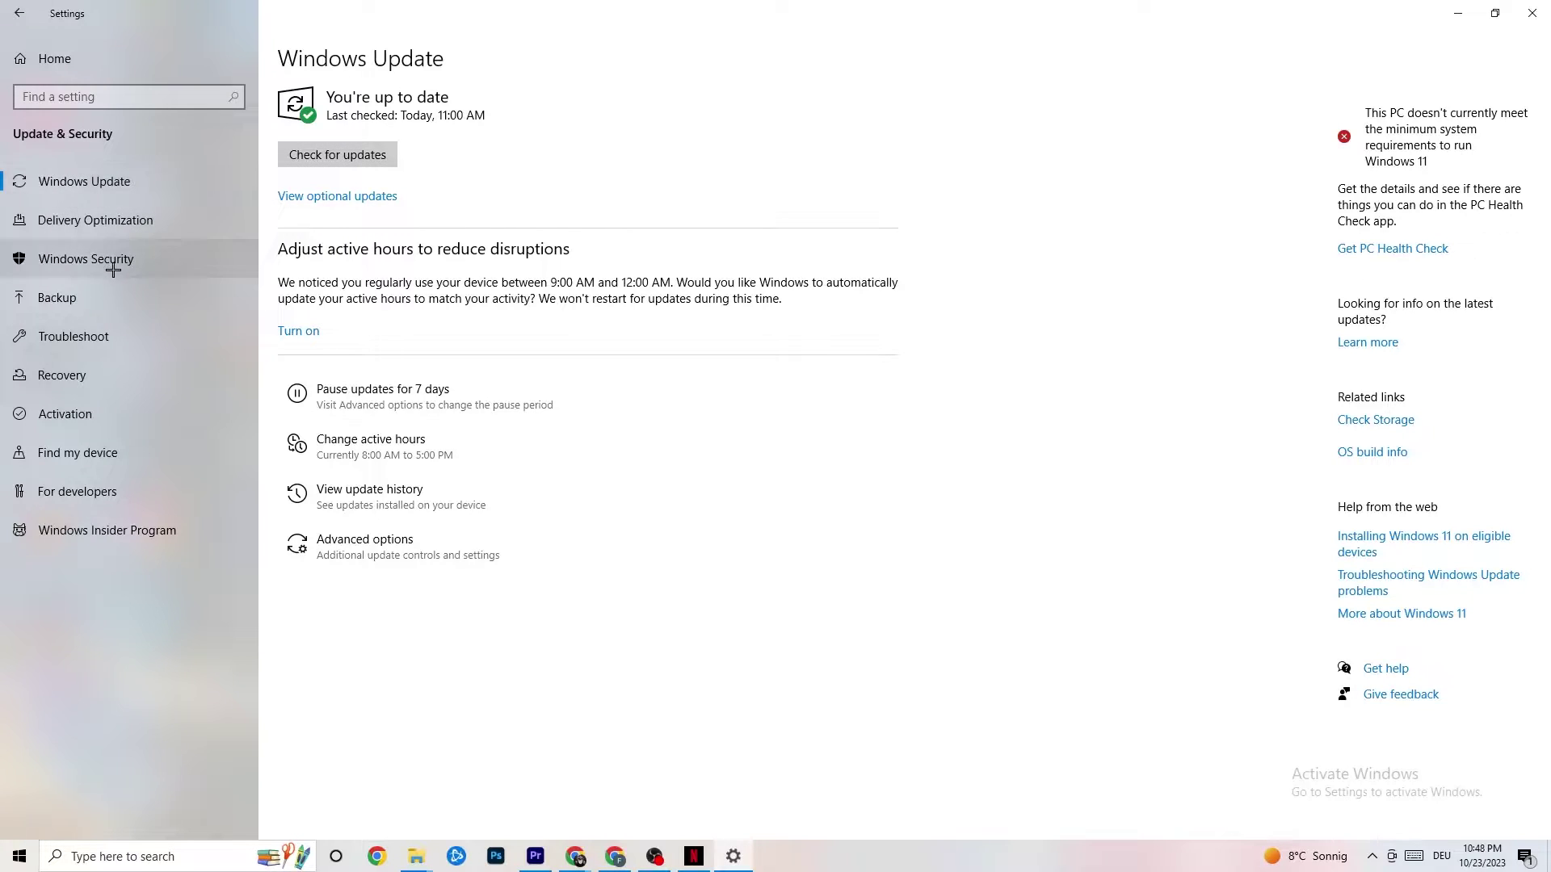
left_click(100, 342)
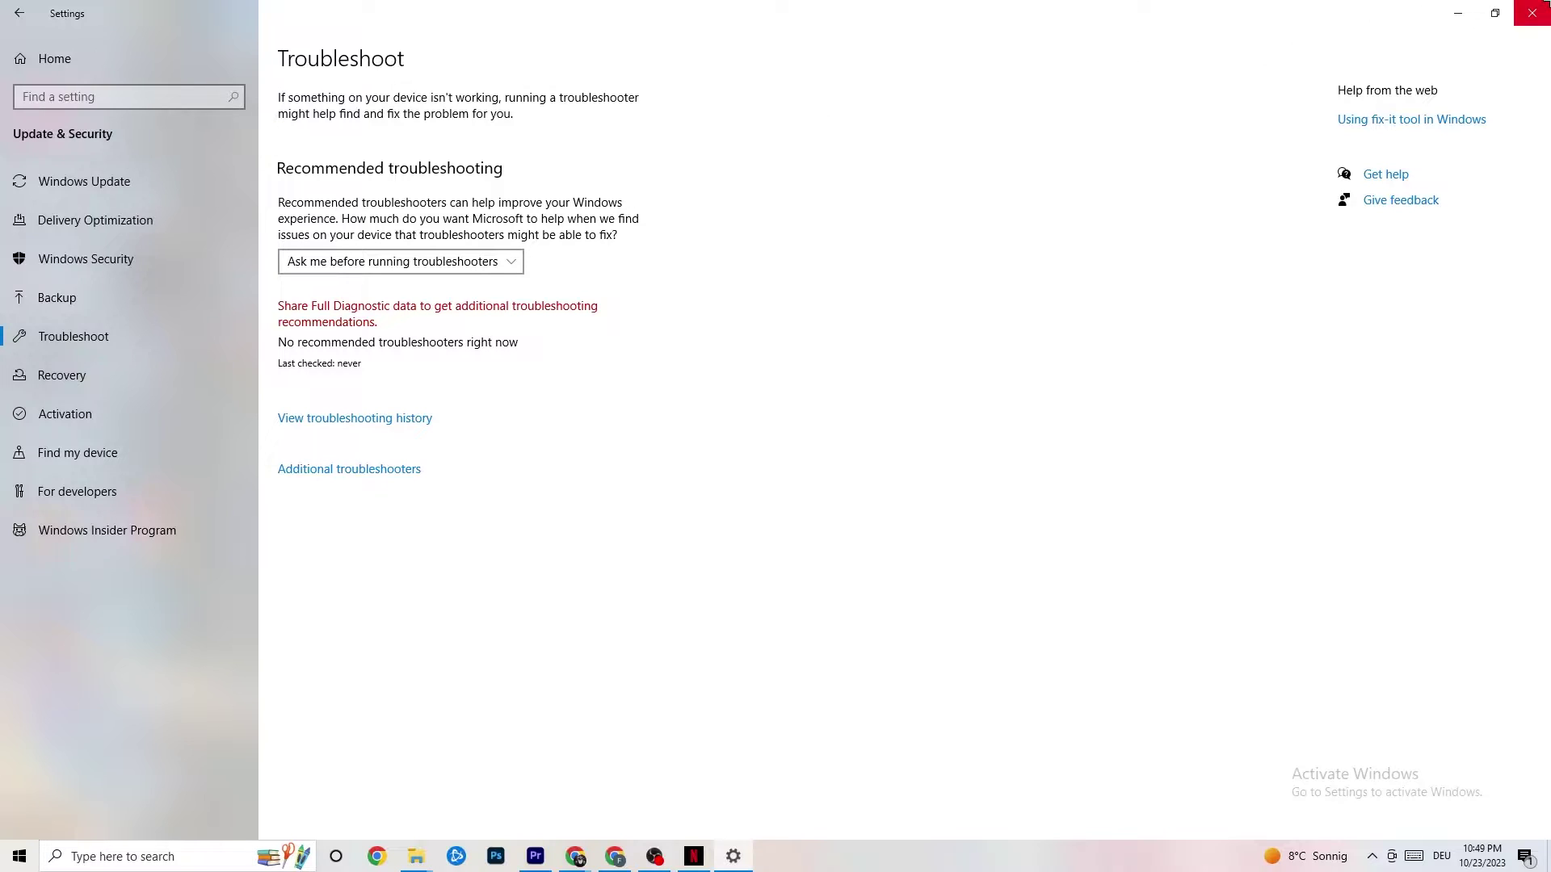
left_click(1544, 4)
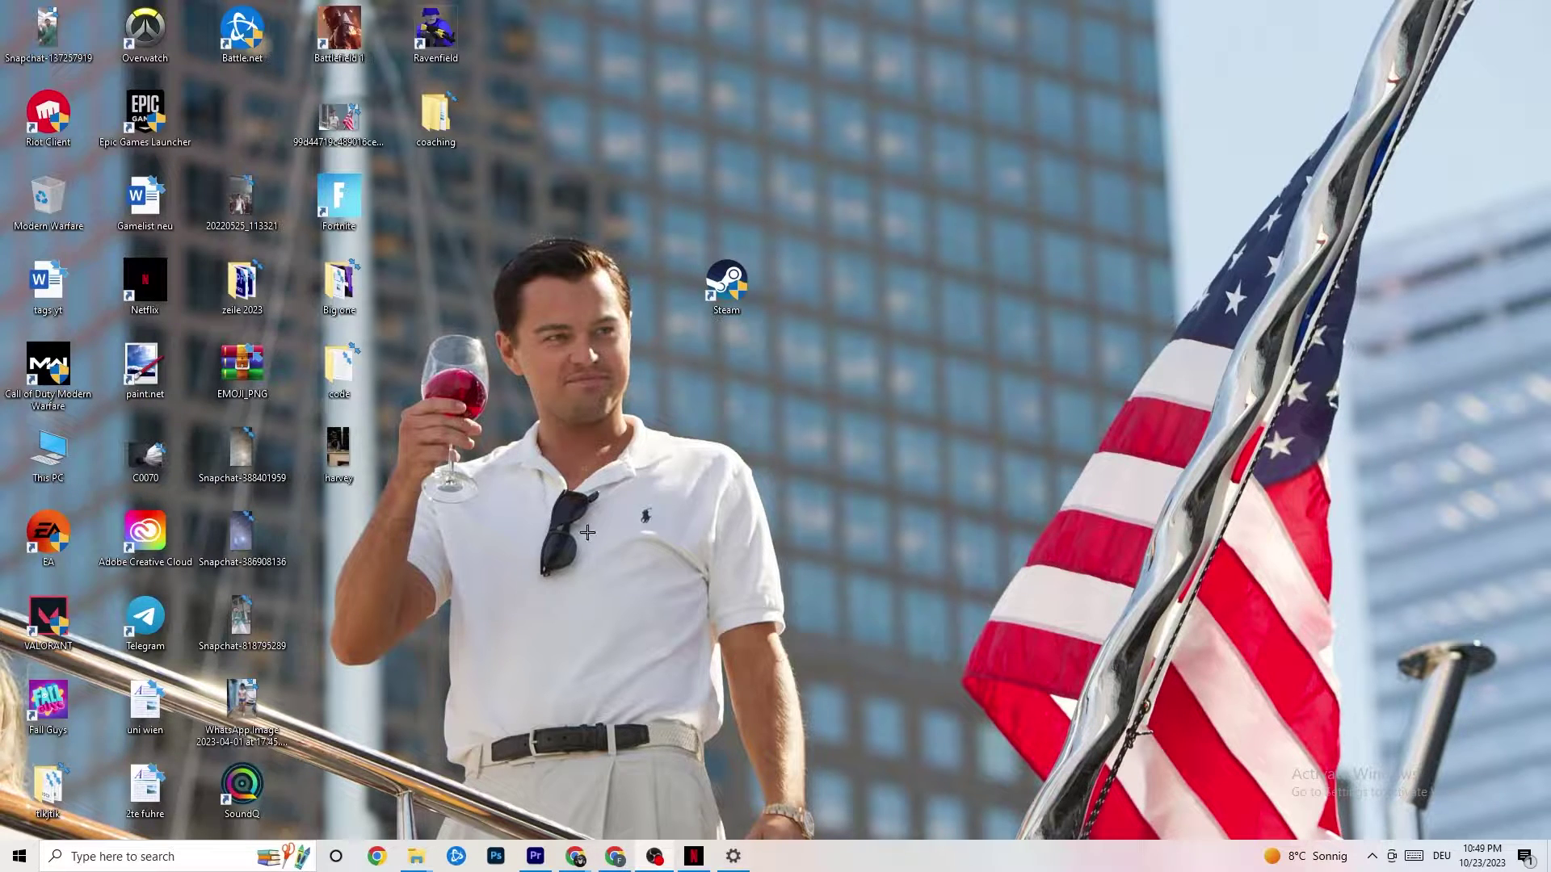
Run the Steam desktop shortcut as administrator.
left_click_drag(719, 289, 759, 367)
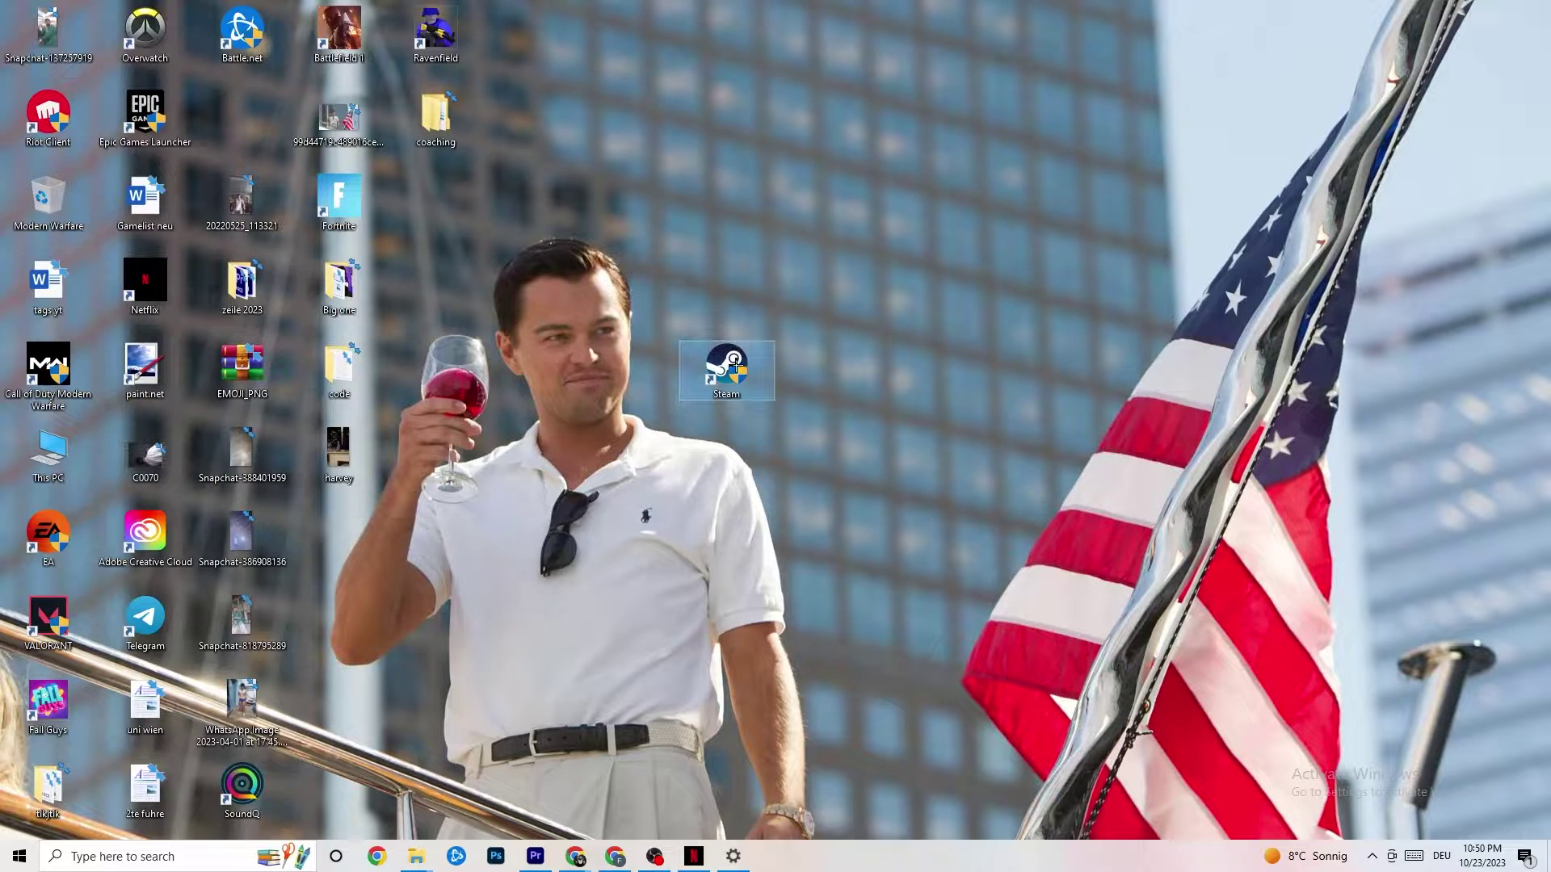
right_click(735, 368)
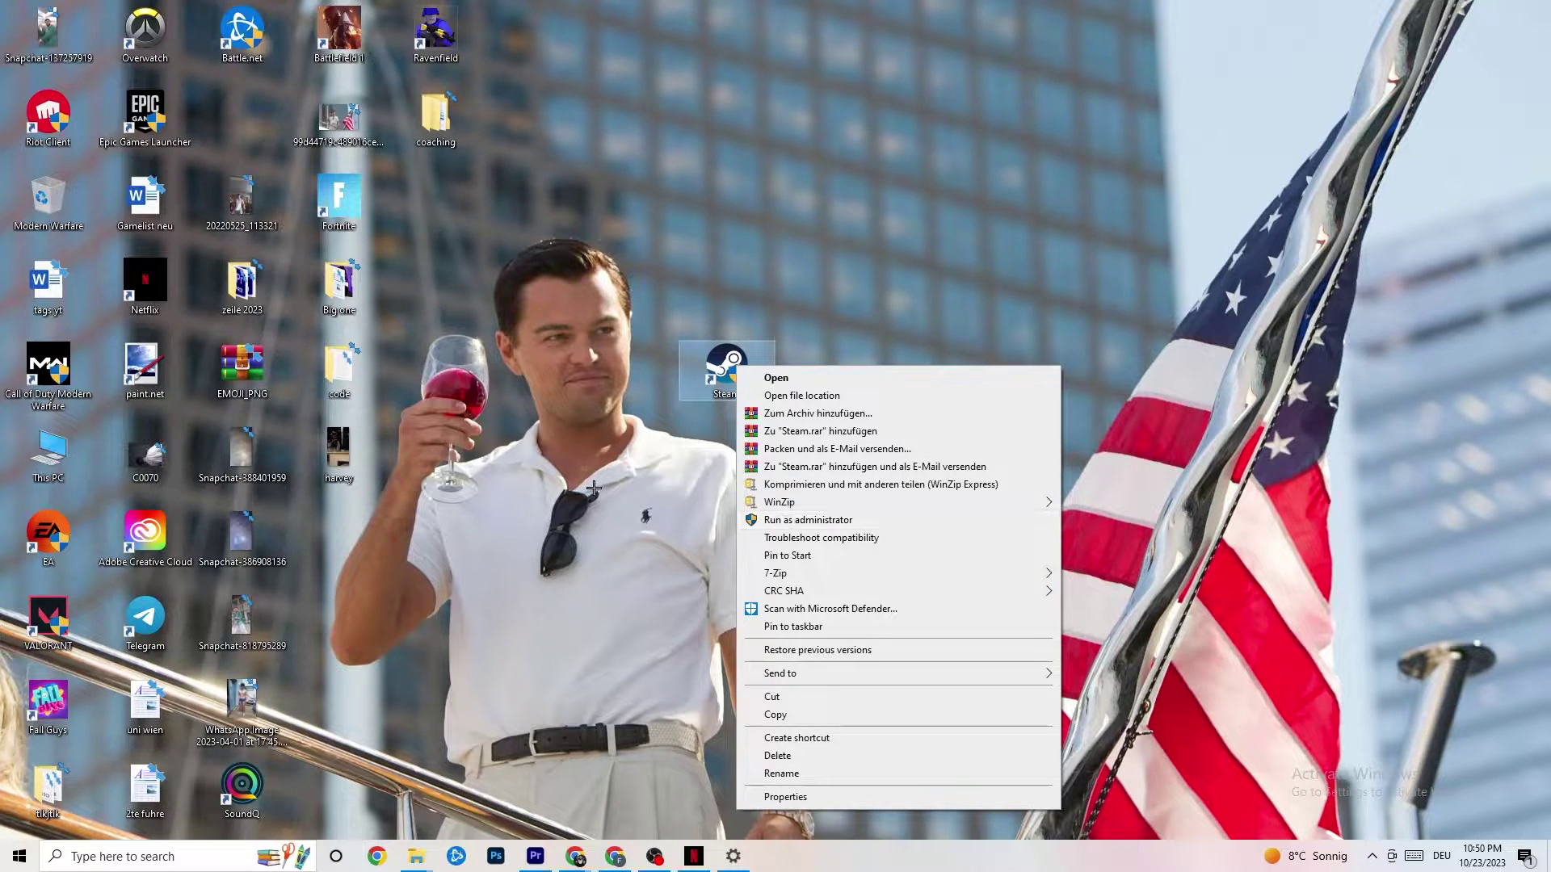
left_click(789, 519)
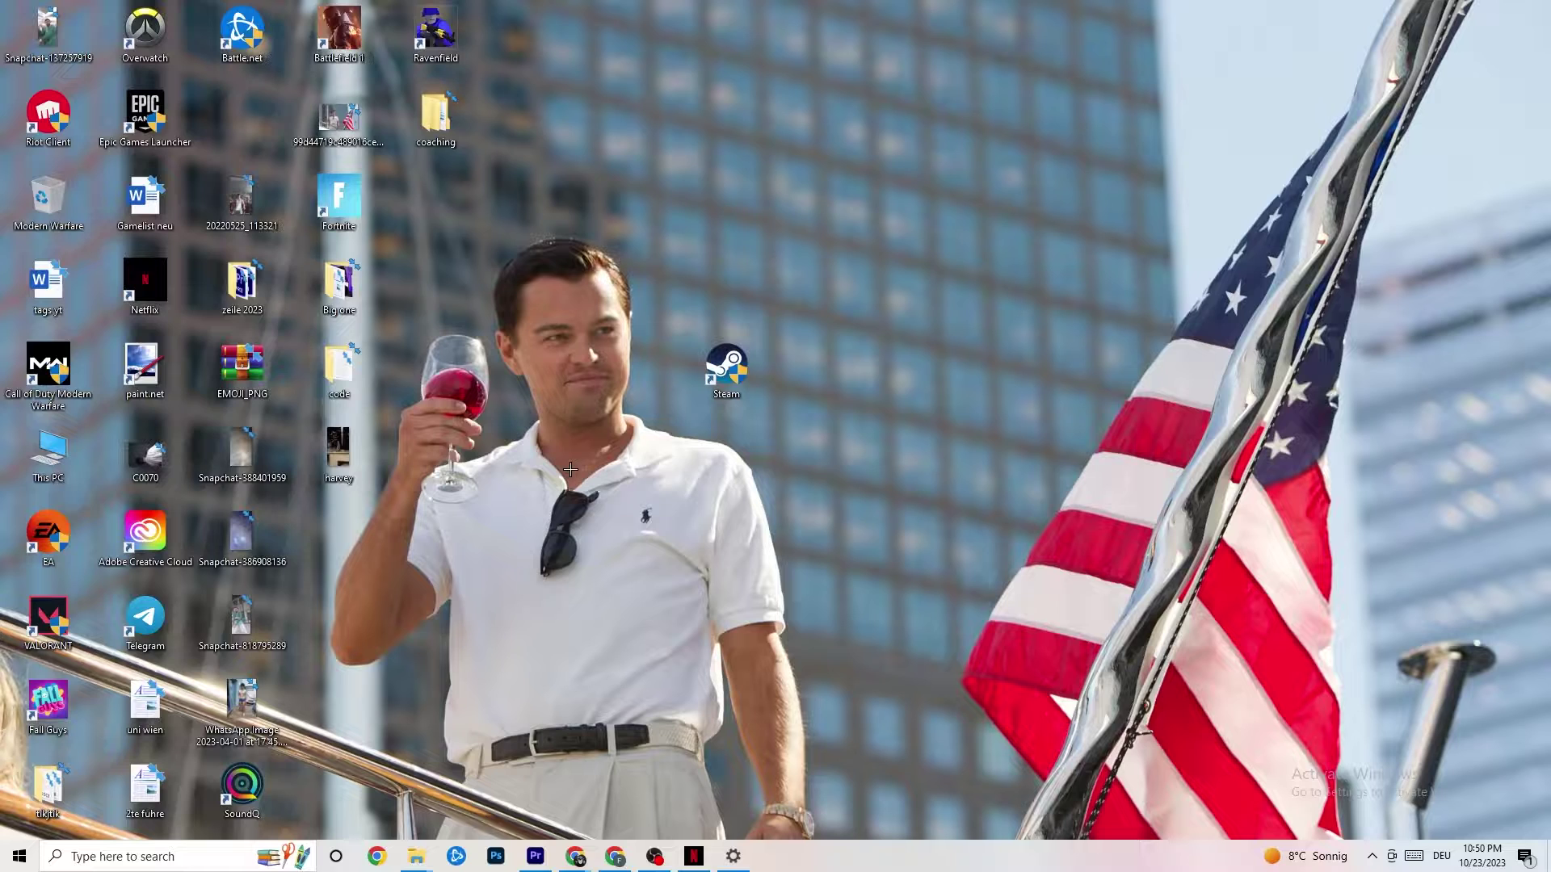
Review the Steam shortcut's compatibility properties, including the list of compatibility modes, and confirm the dialog.
left_click_drag(714, 363, 712, 278)
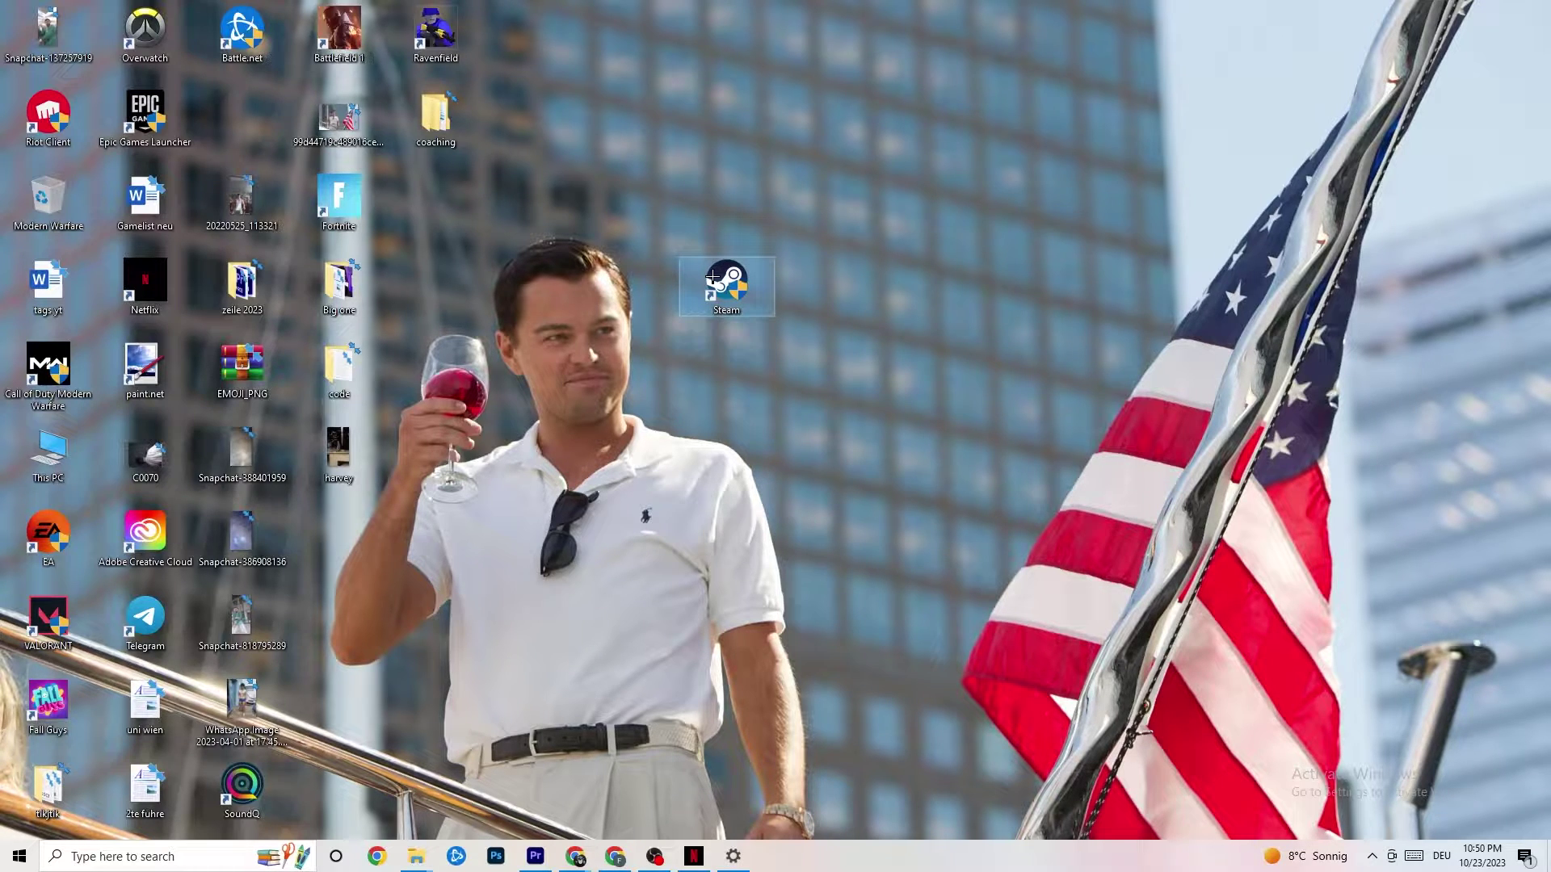
right_click(712, 277)
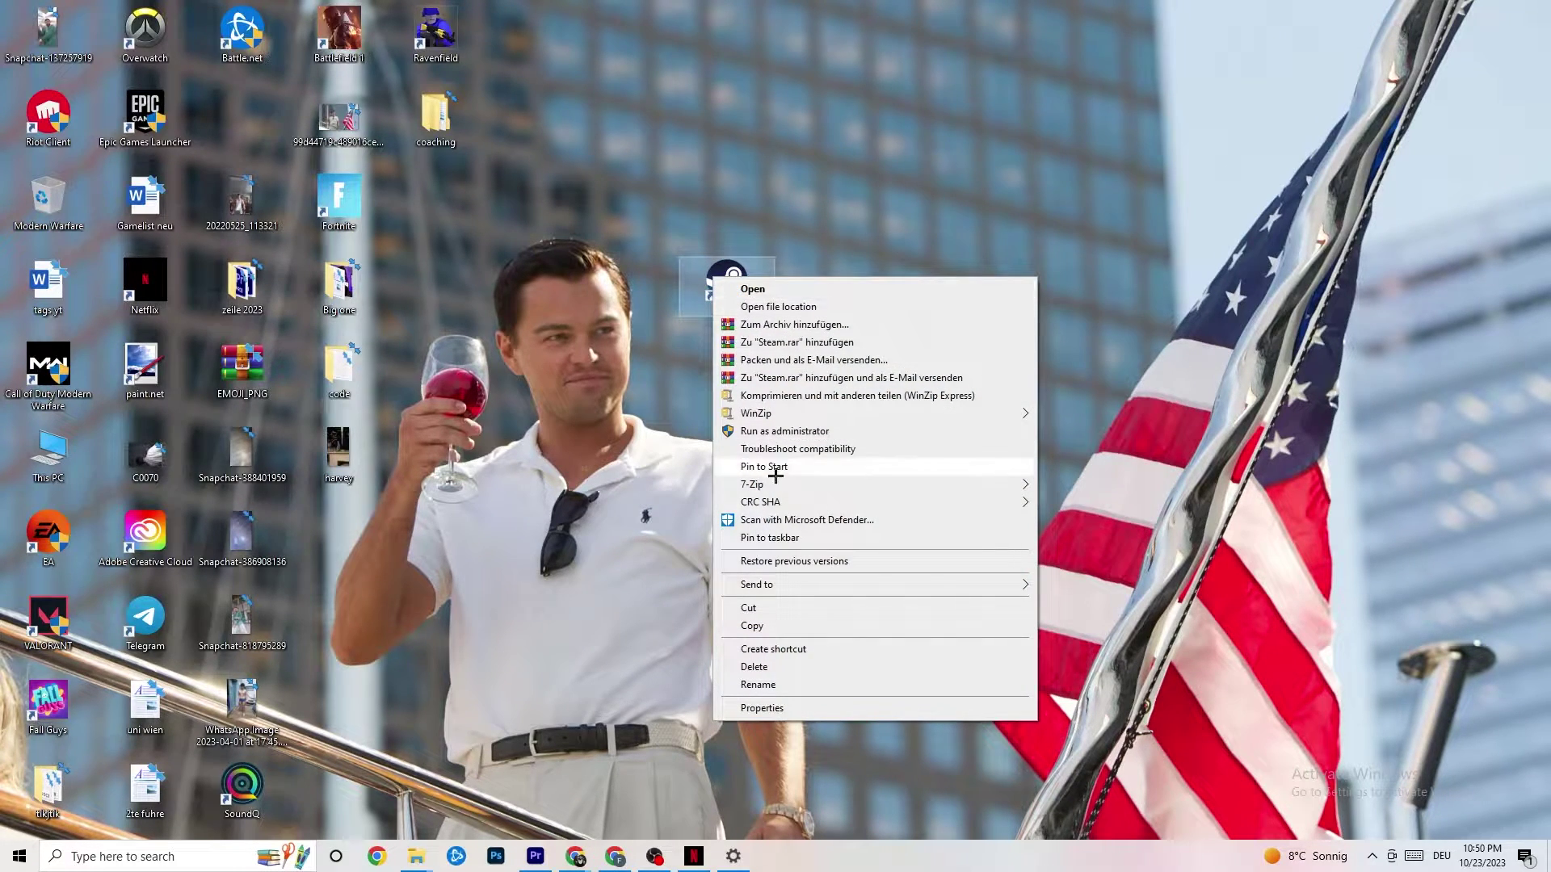
left_click(771, 709)
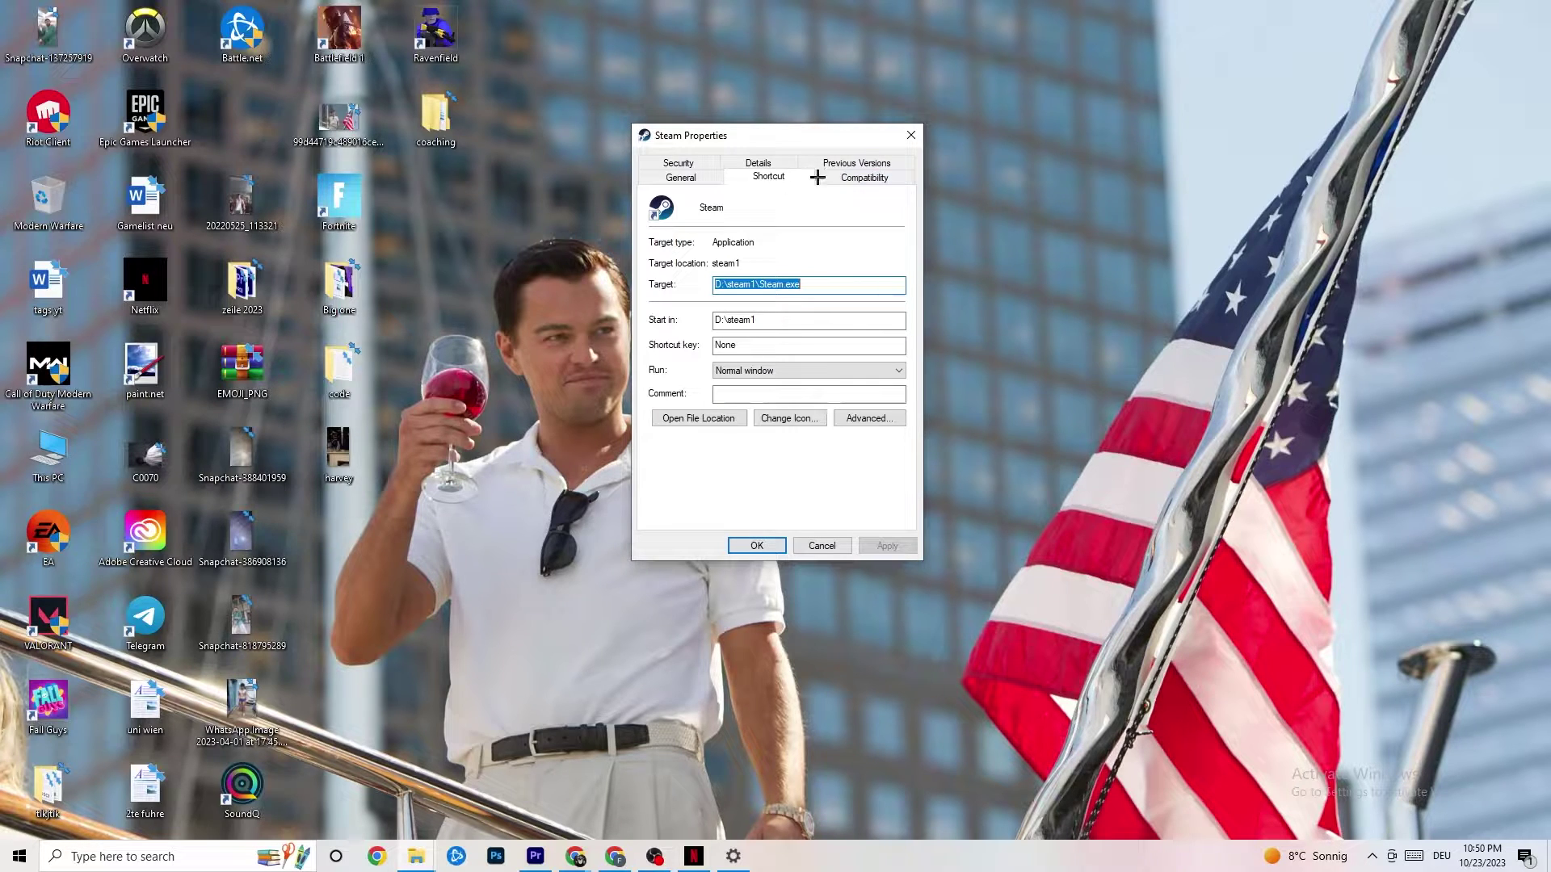
left_click(858, 177)
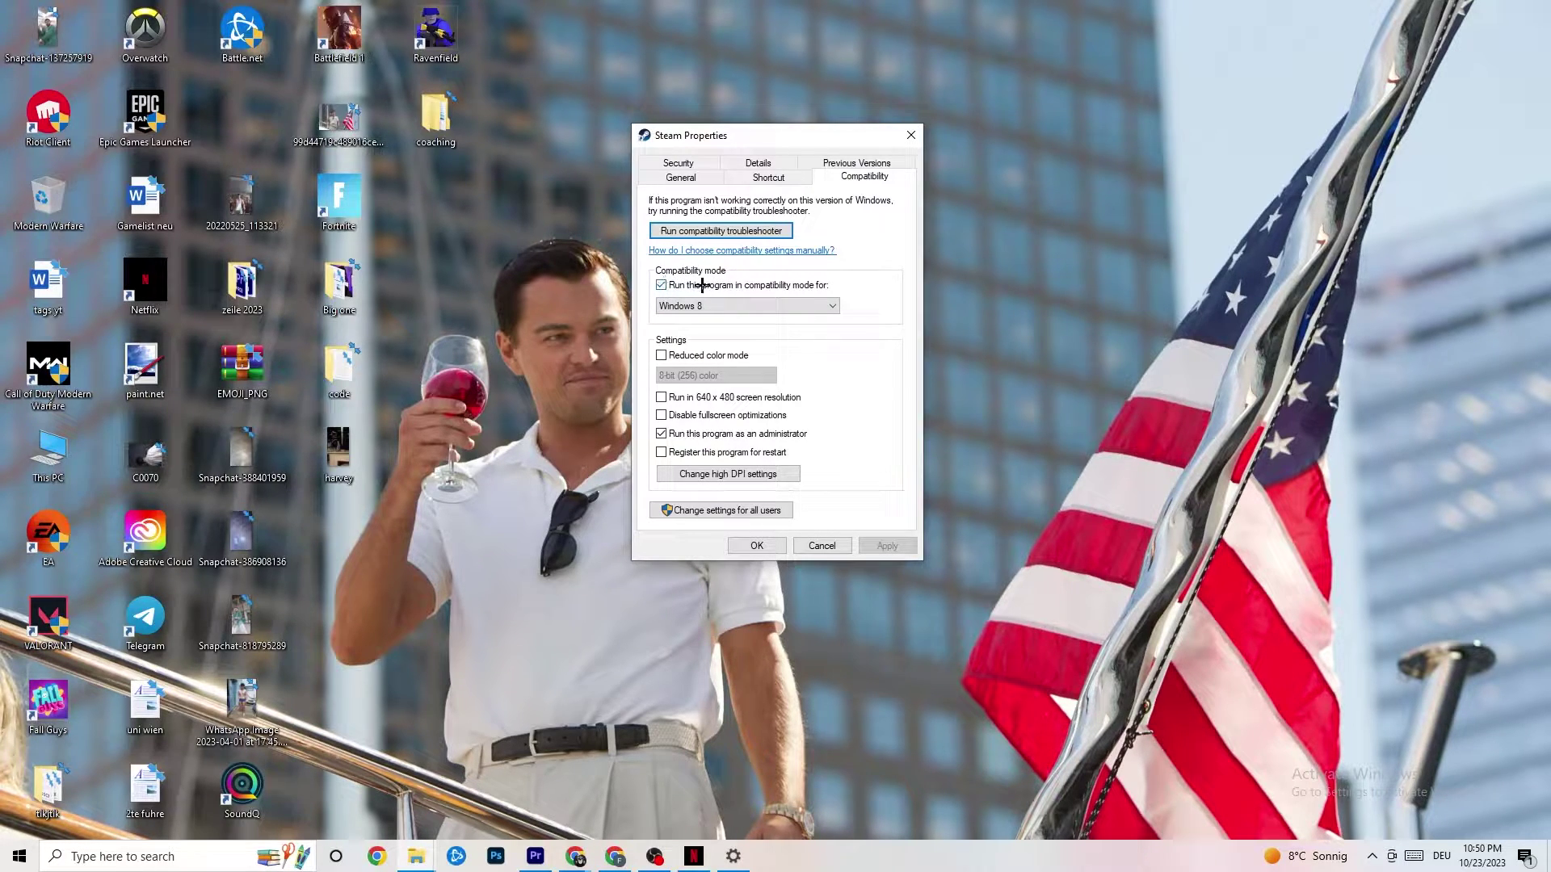
left_click(784, 303)
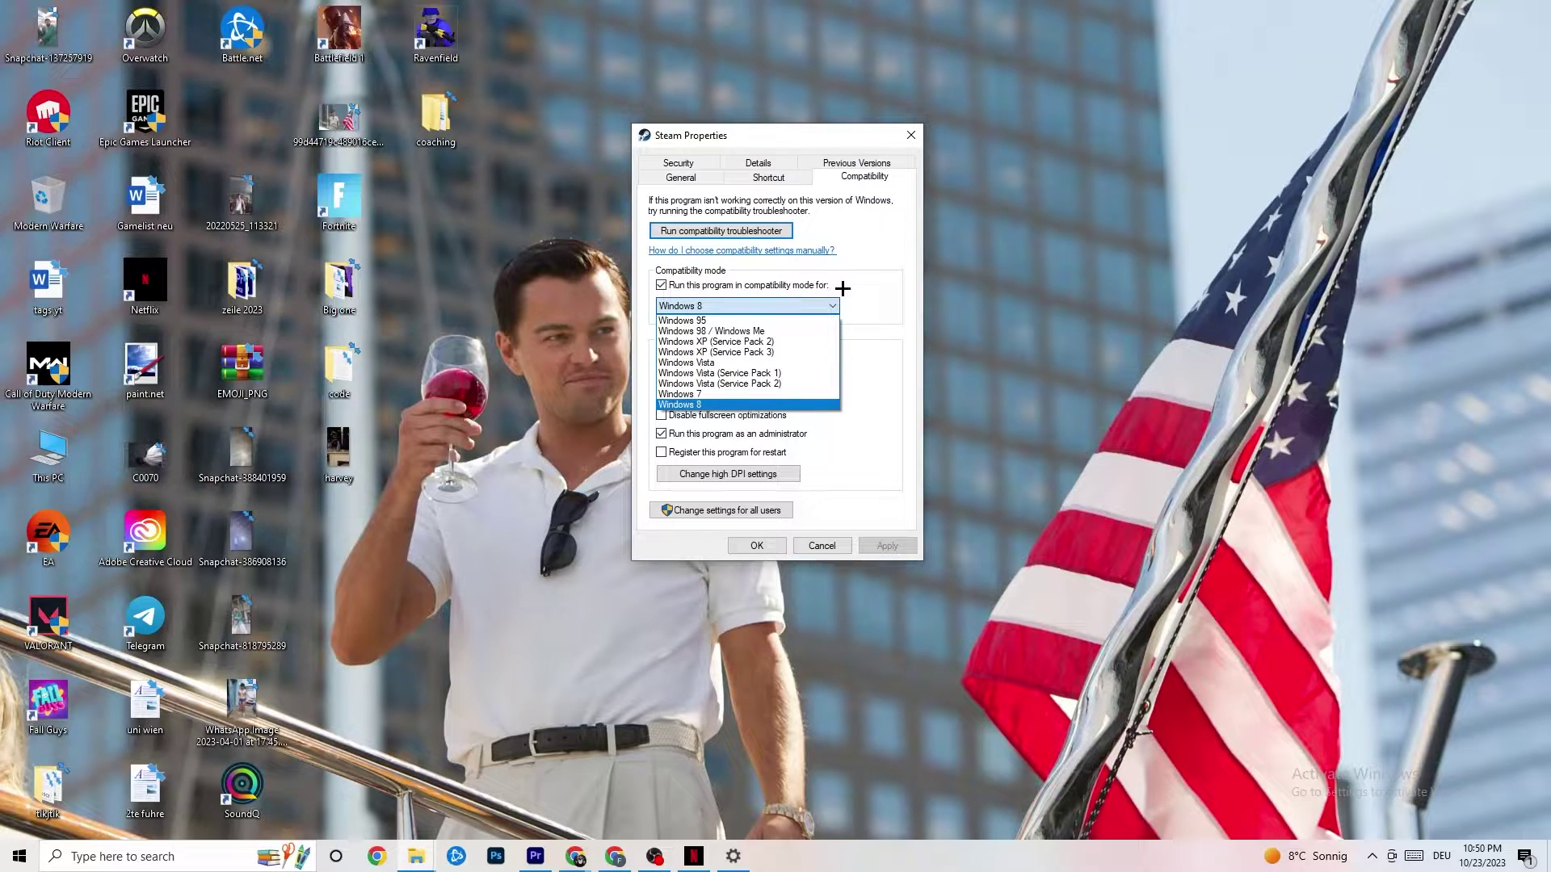
left_click(874, 331)
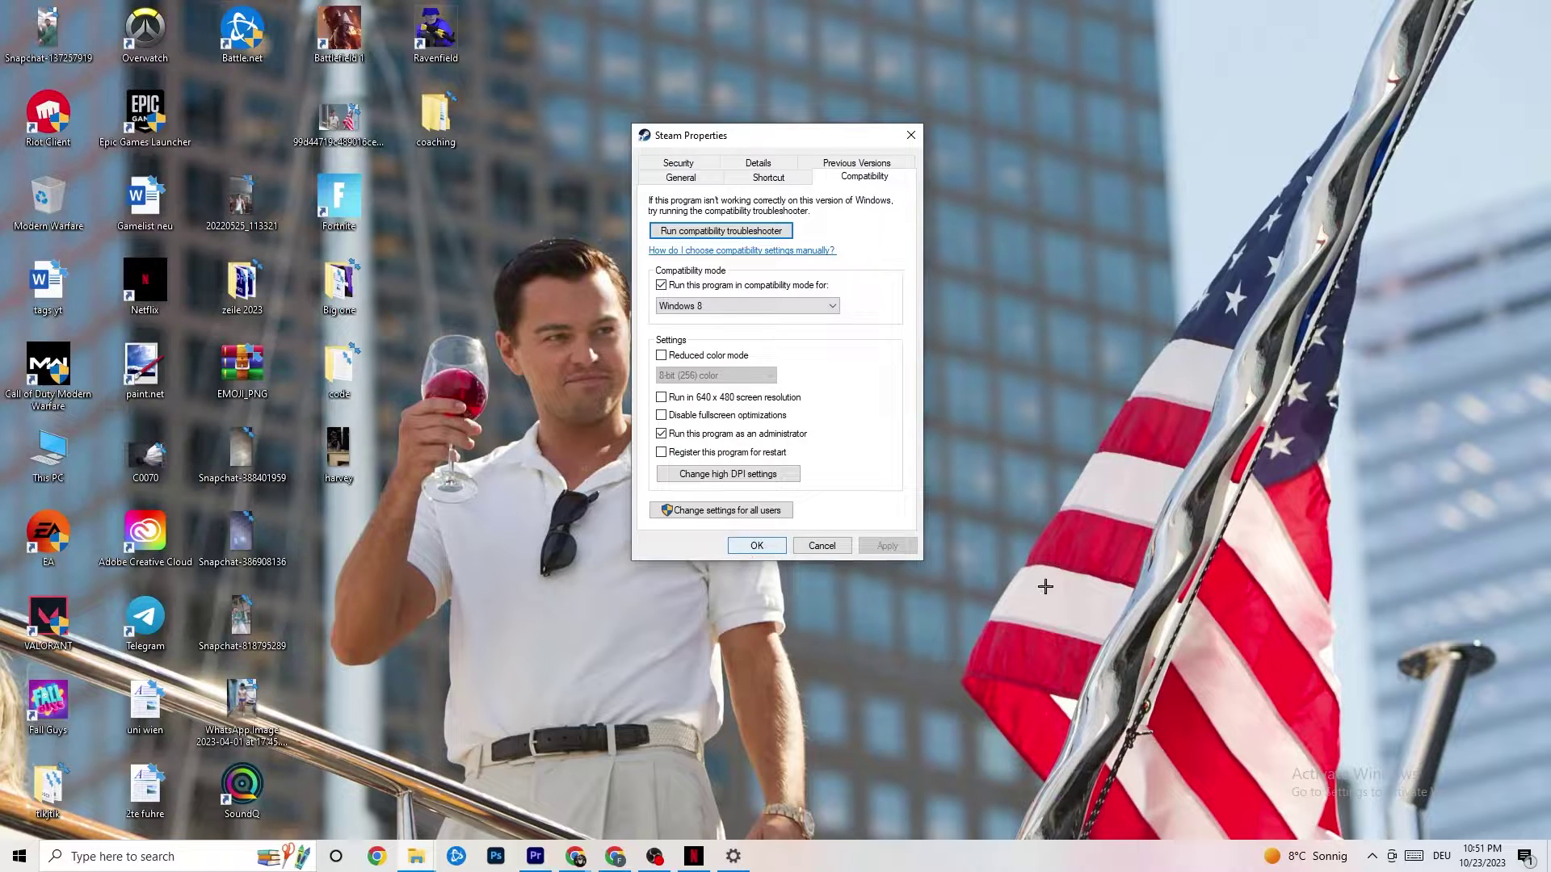
left_click(760, 547)
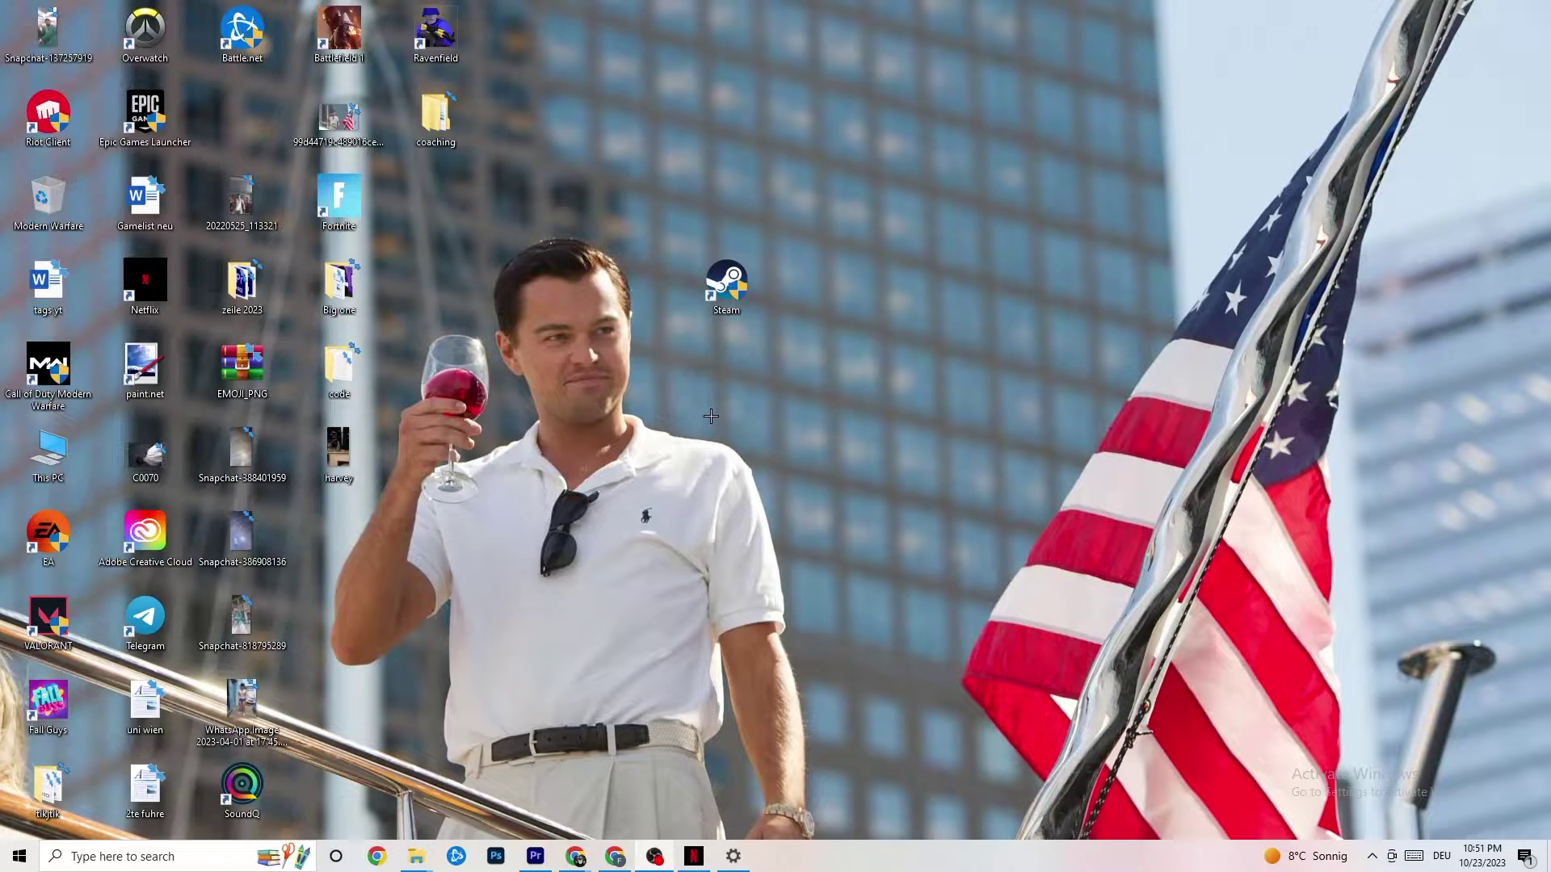
left_click_drag(760, 318, 677, 299)
right_click(698, 289)
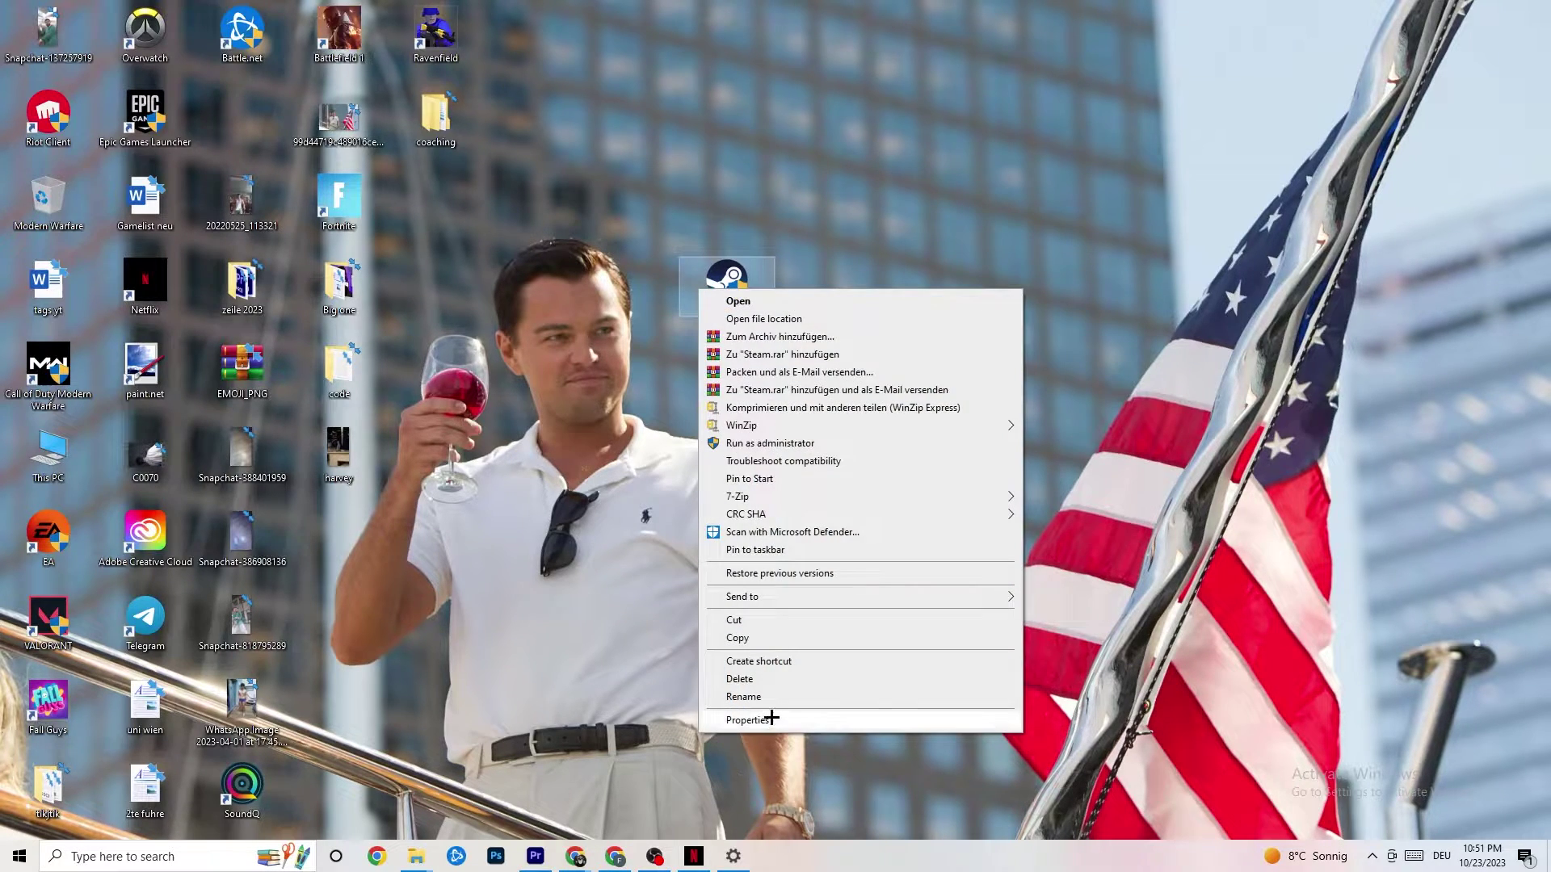
left_click(565, 394)
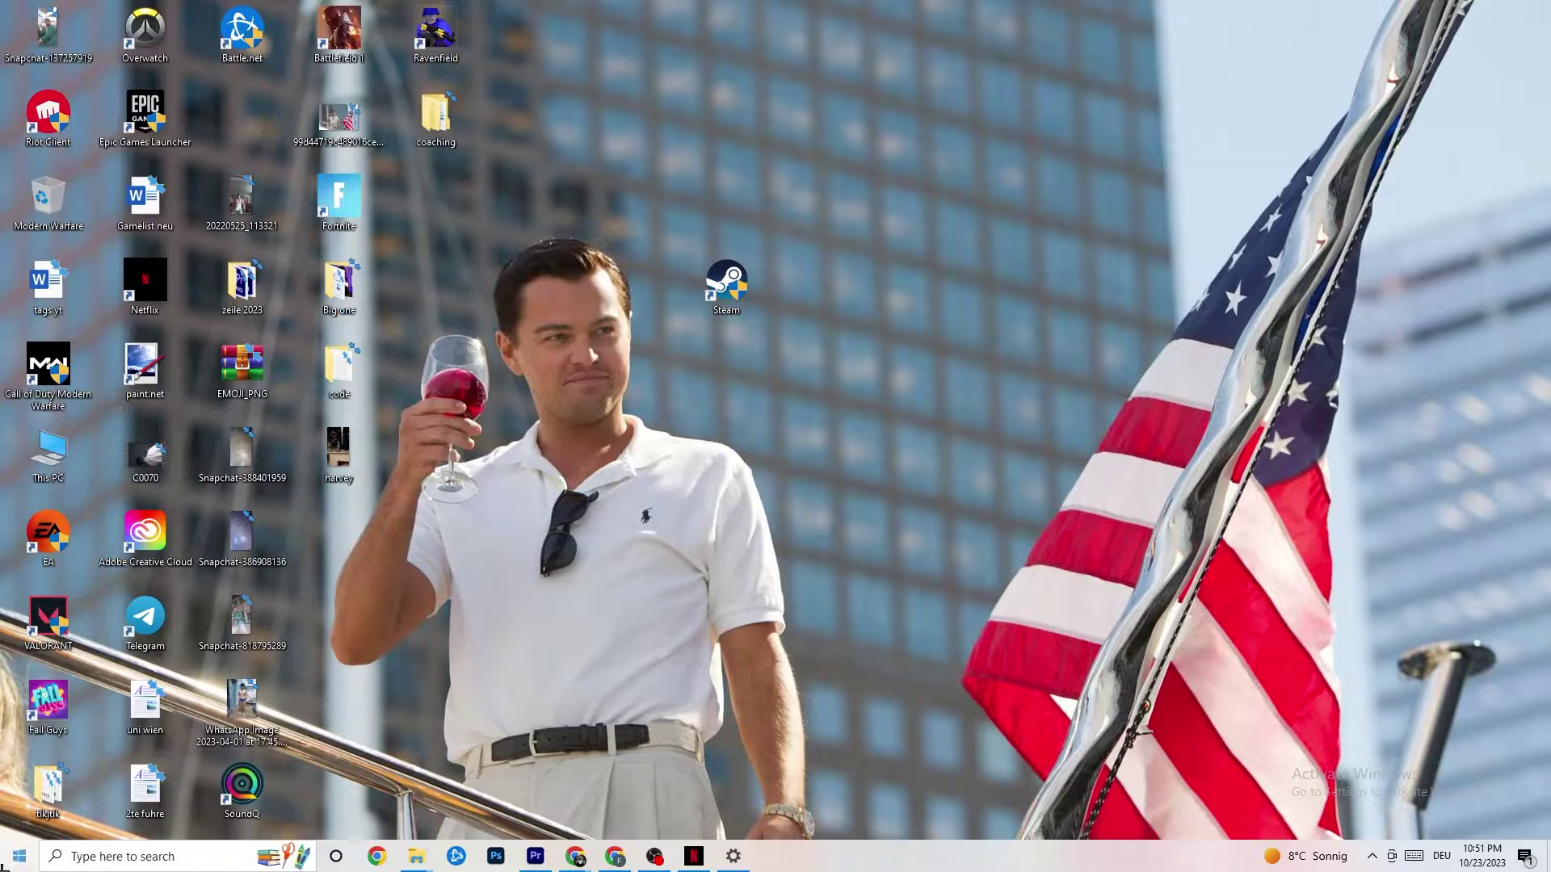
Review the Display page of the System settings, including the scale options for text, apps and other items.
left_click(20, 856)
left_click(20, 781)
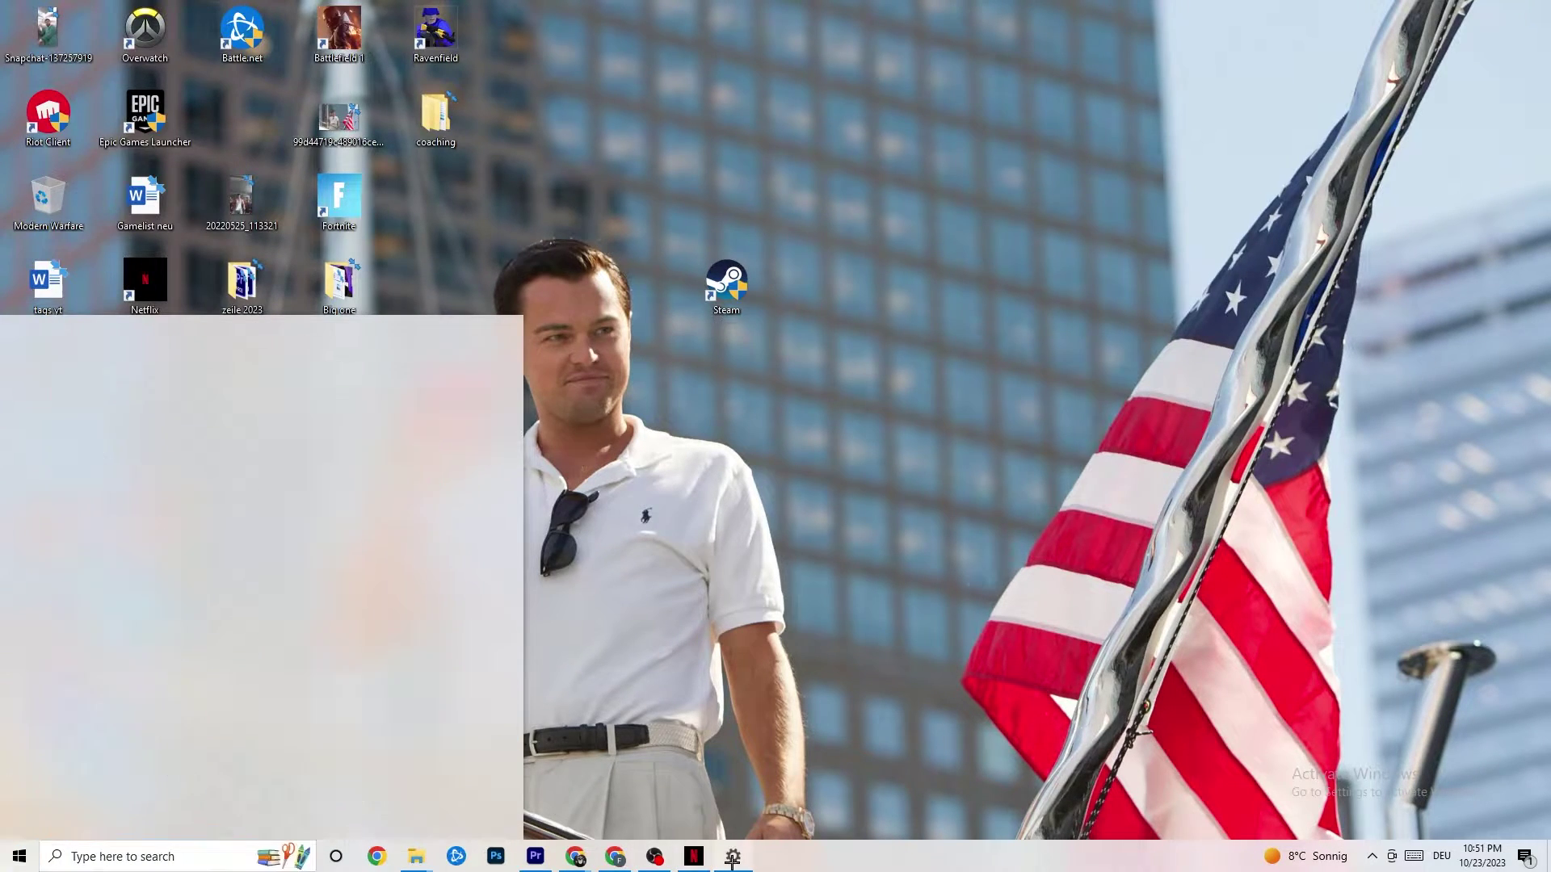
left_click(18, 15)
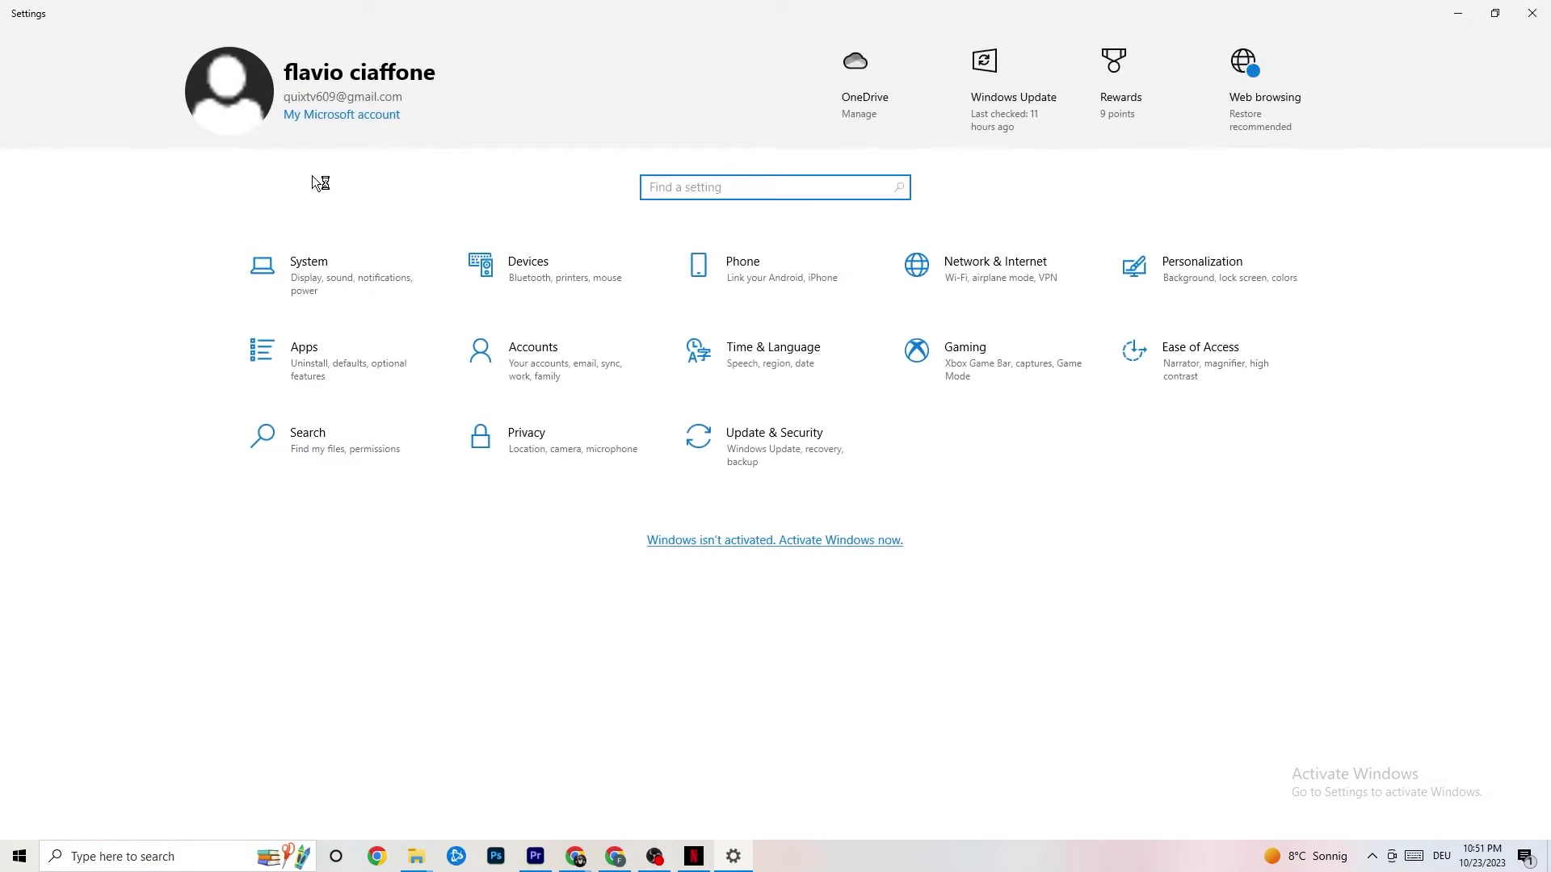
left_click(380, 300)
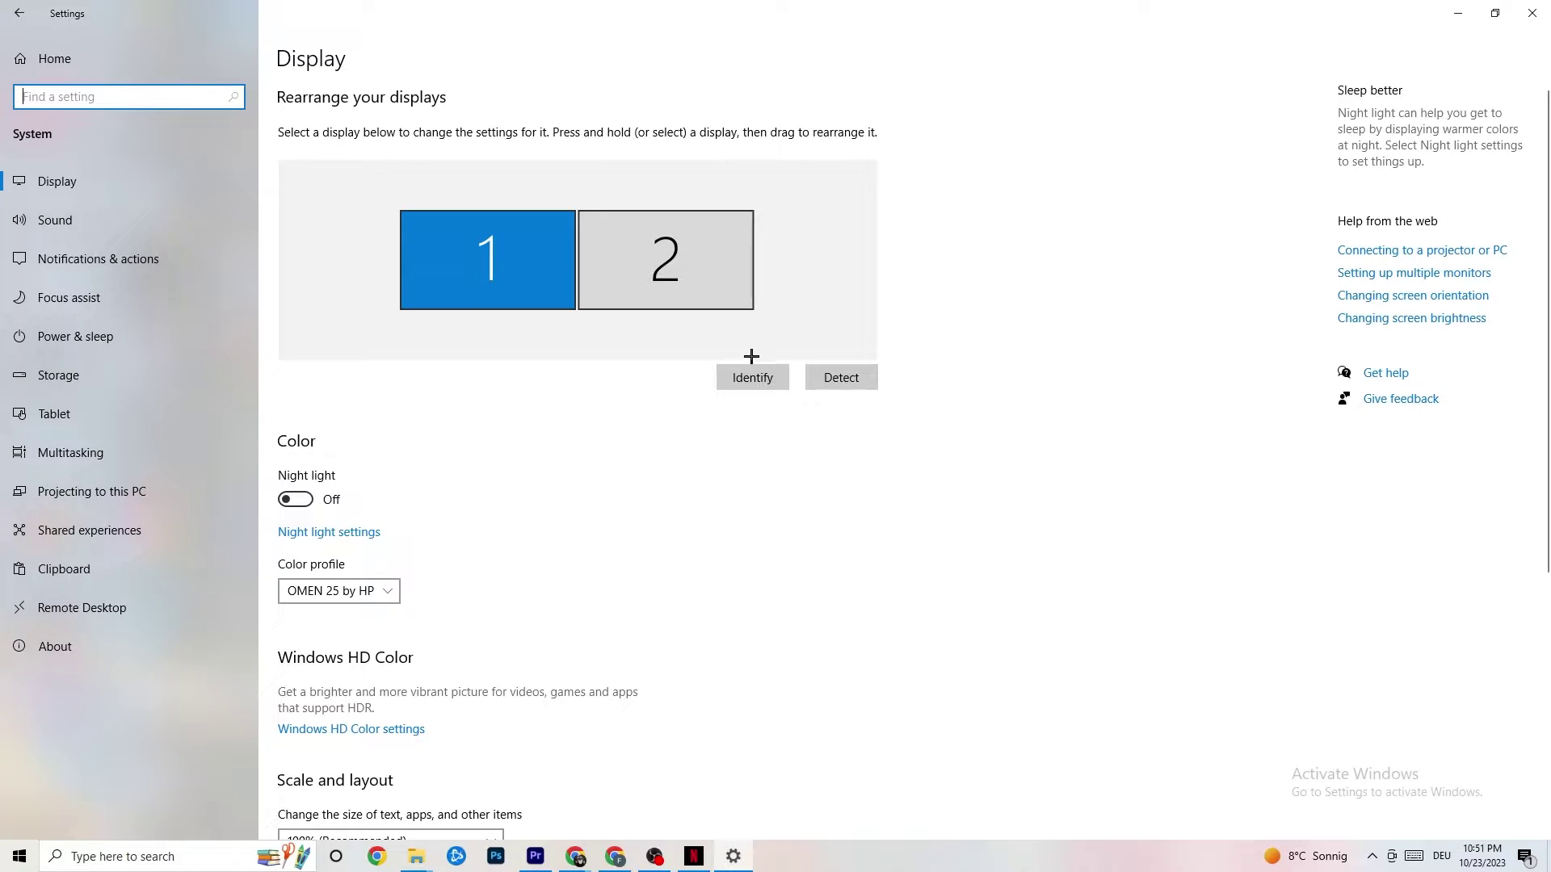
scroll(448, 291, "down", 5)
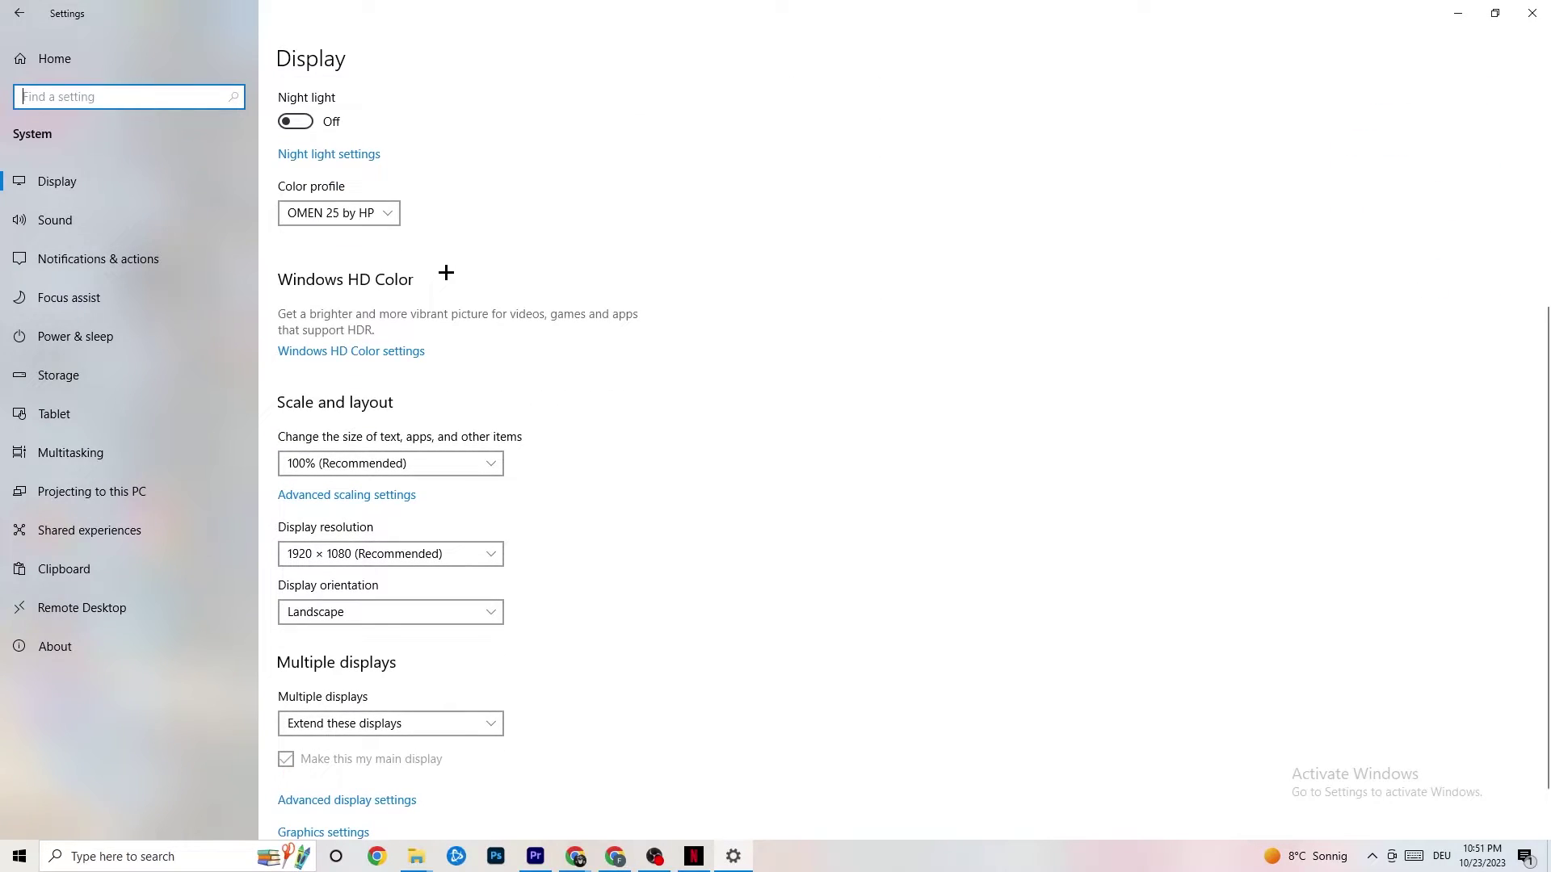
left_click(540, 419)
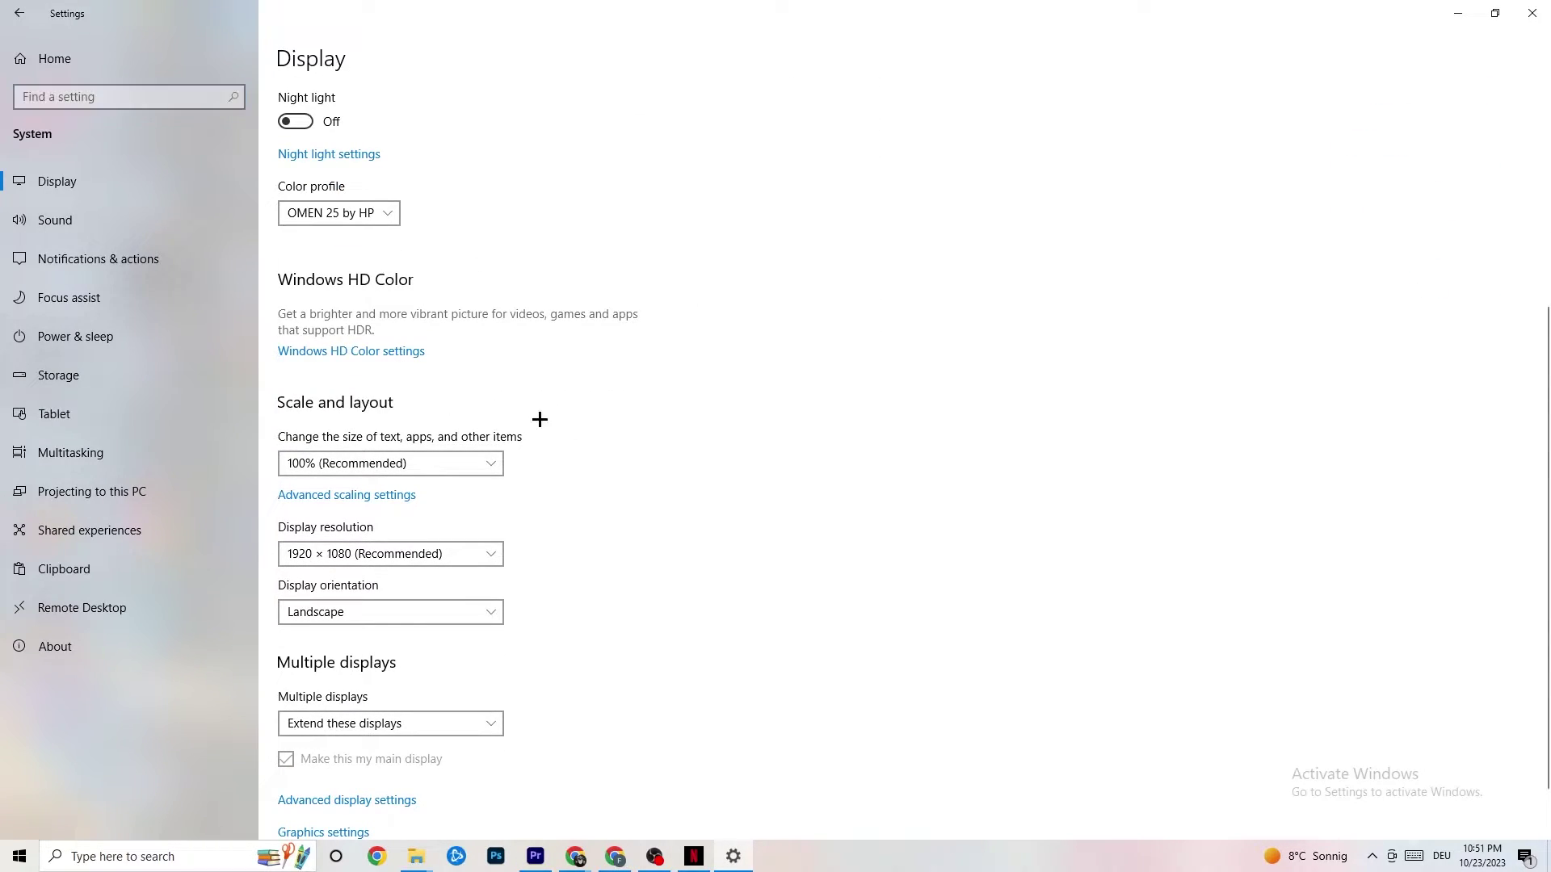
left_click(473, 456)
left_click(703, 396)
Review the available power plans through the additional power settings of Power & sleep, and close Power Options.
left_click(104, 333)
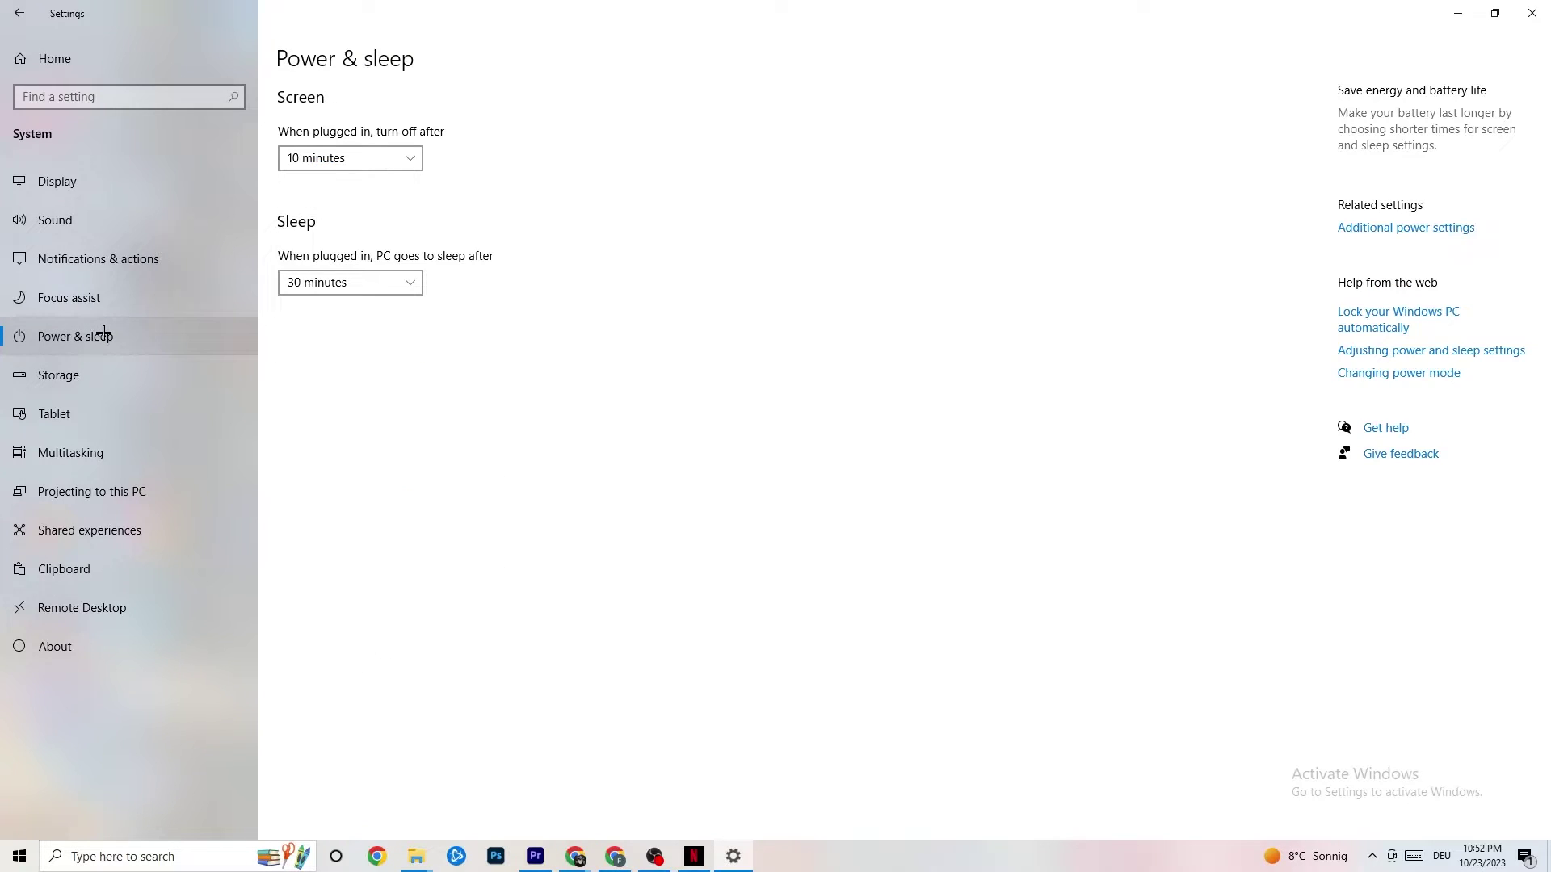
left_click(1420, 231)
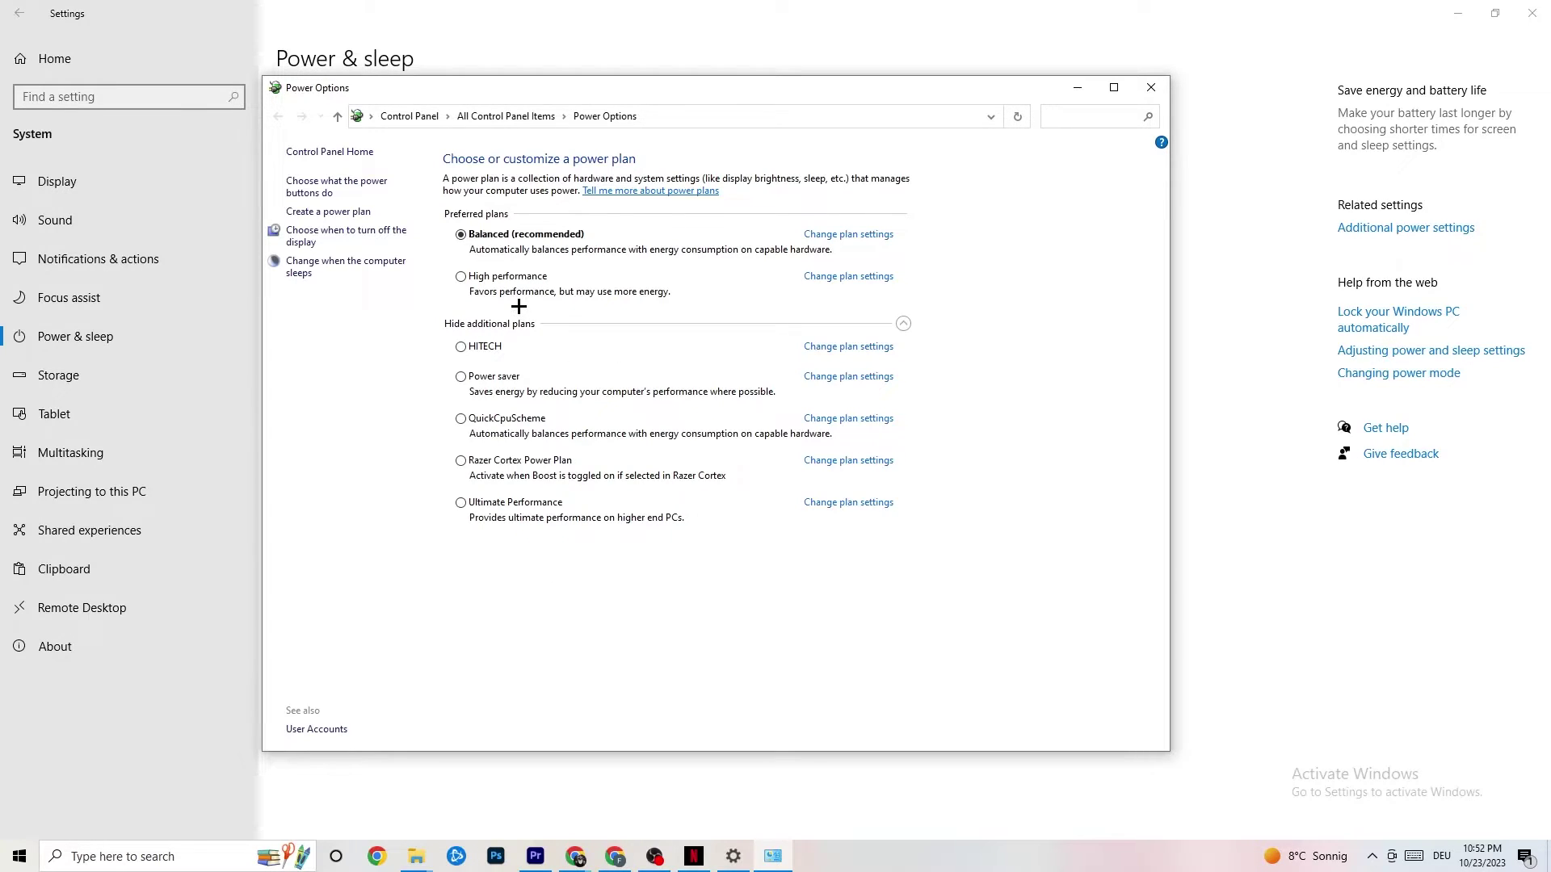
left_click(1148, 91)
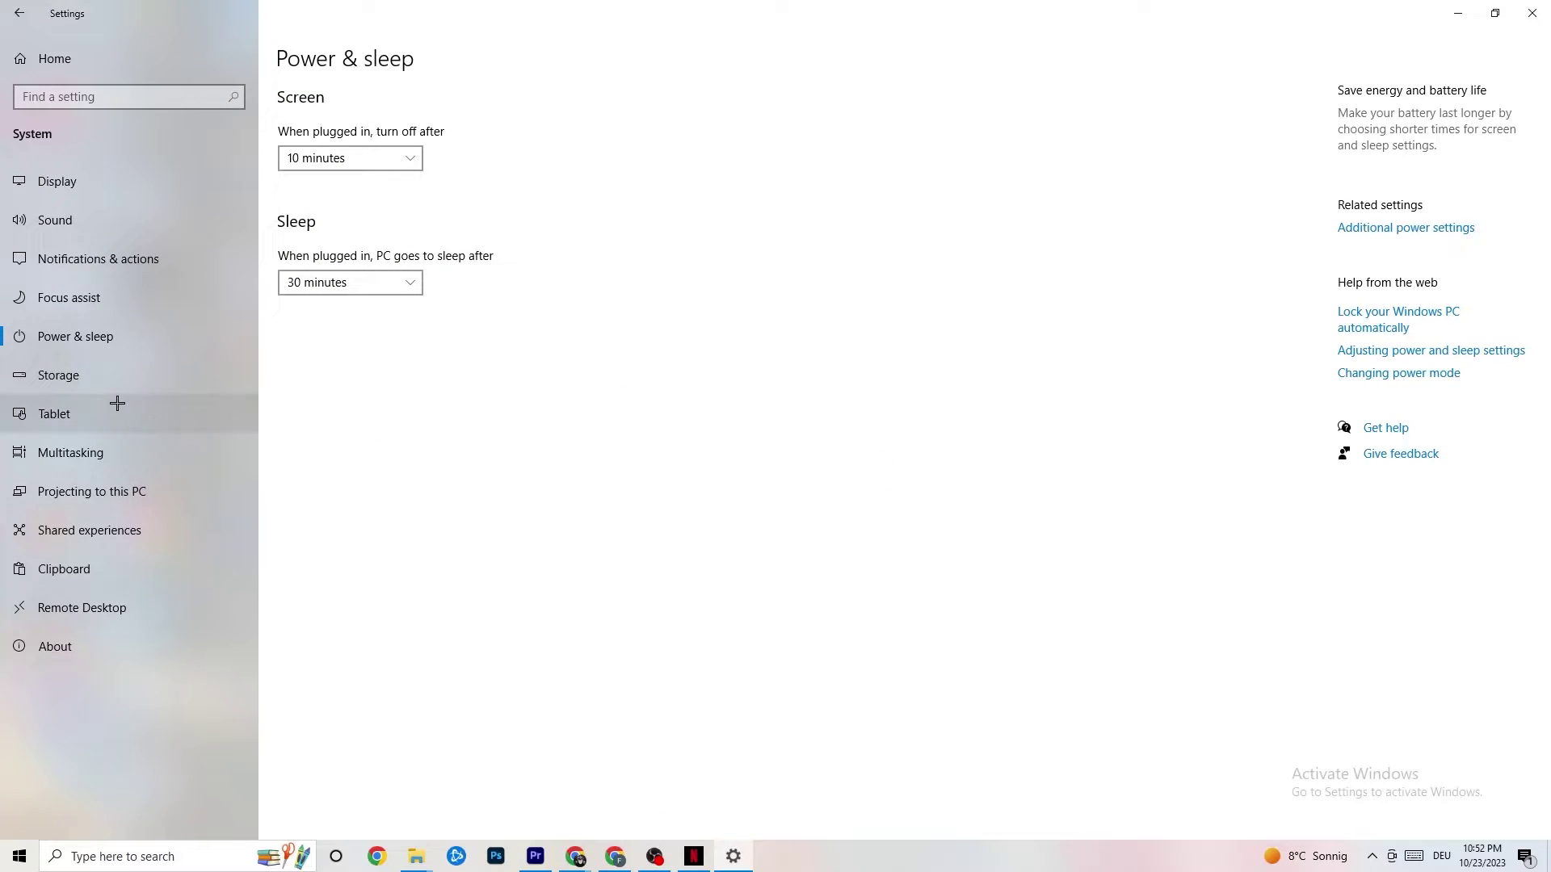
Review the Storage Sense configuration, including how often it runs and how long recycle bin files are kept, and return to Storage.
left_click(113, 376)
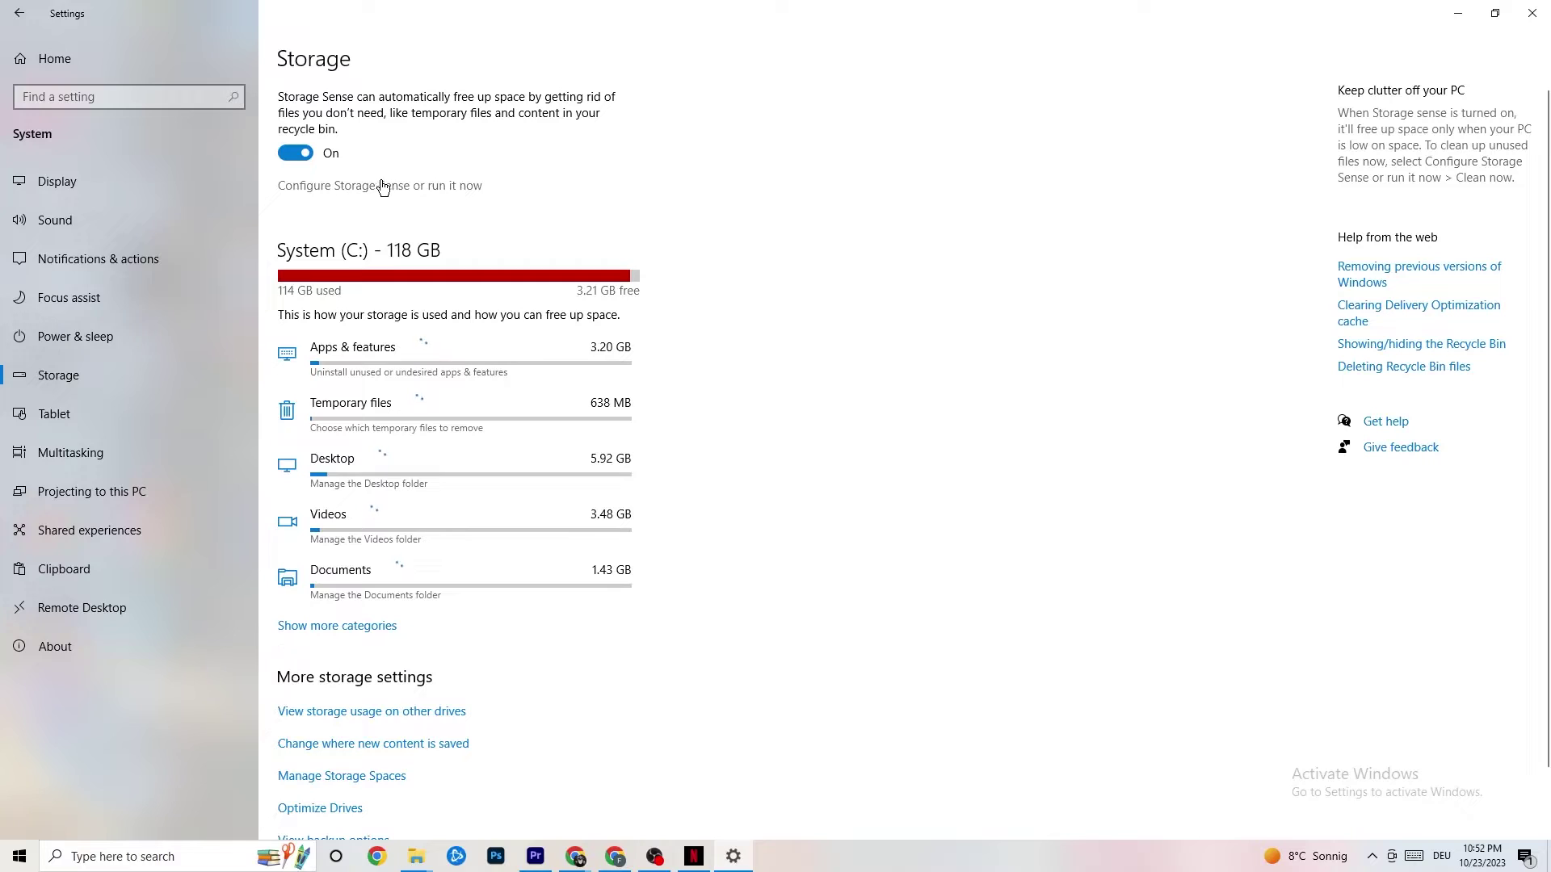
left_click(435, 186)
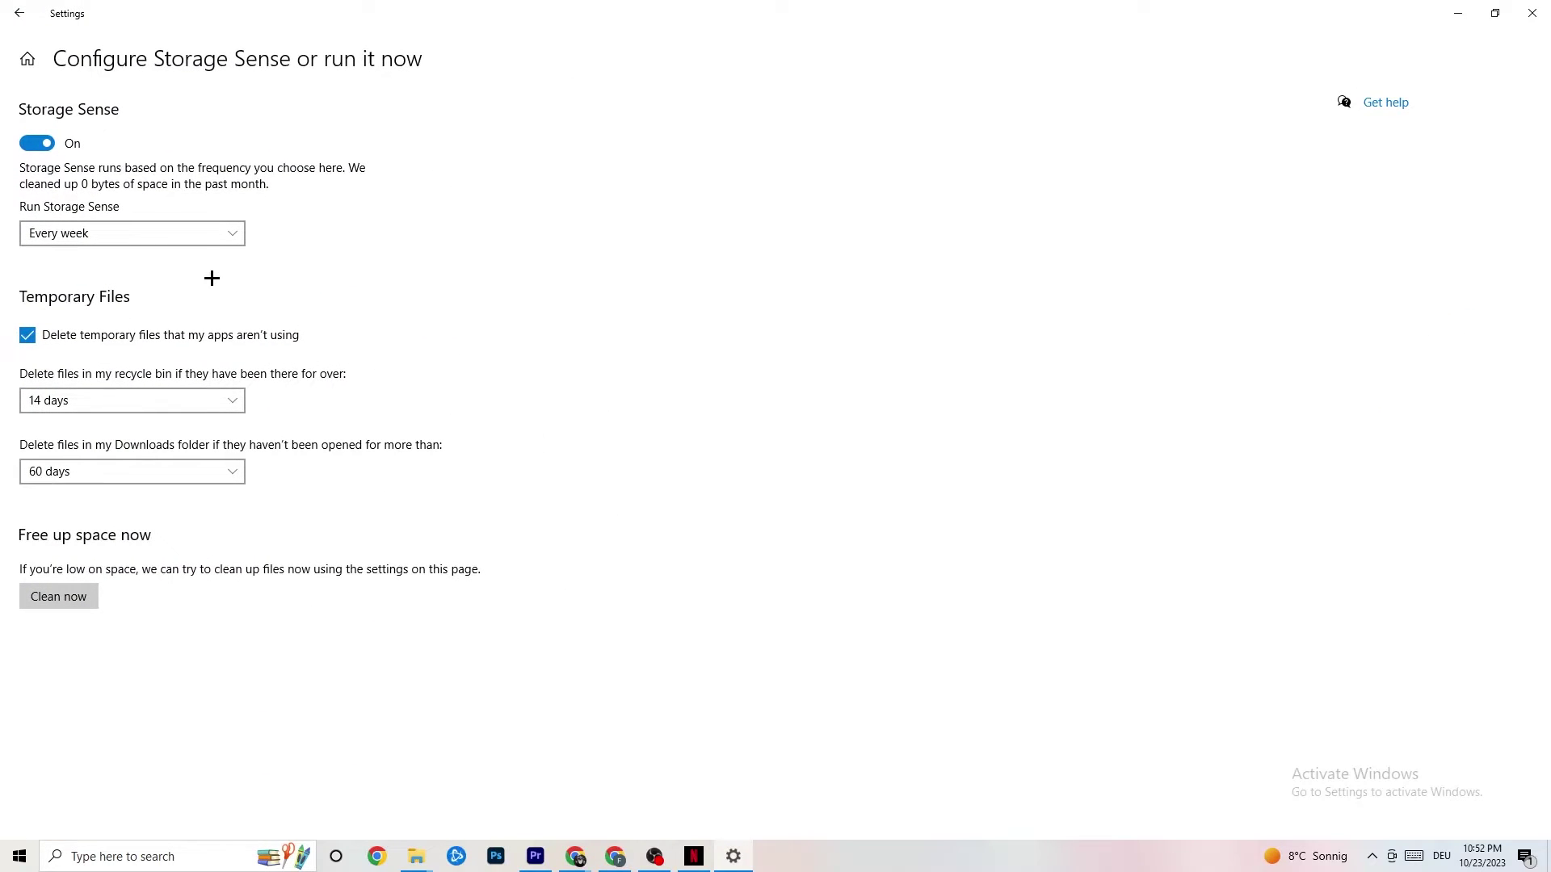
left_click(211, 231)
left_click(655, 349)
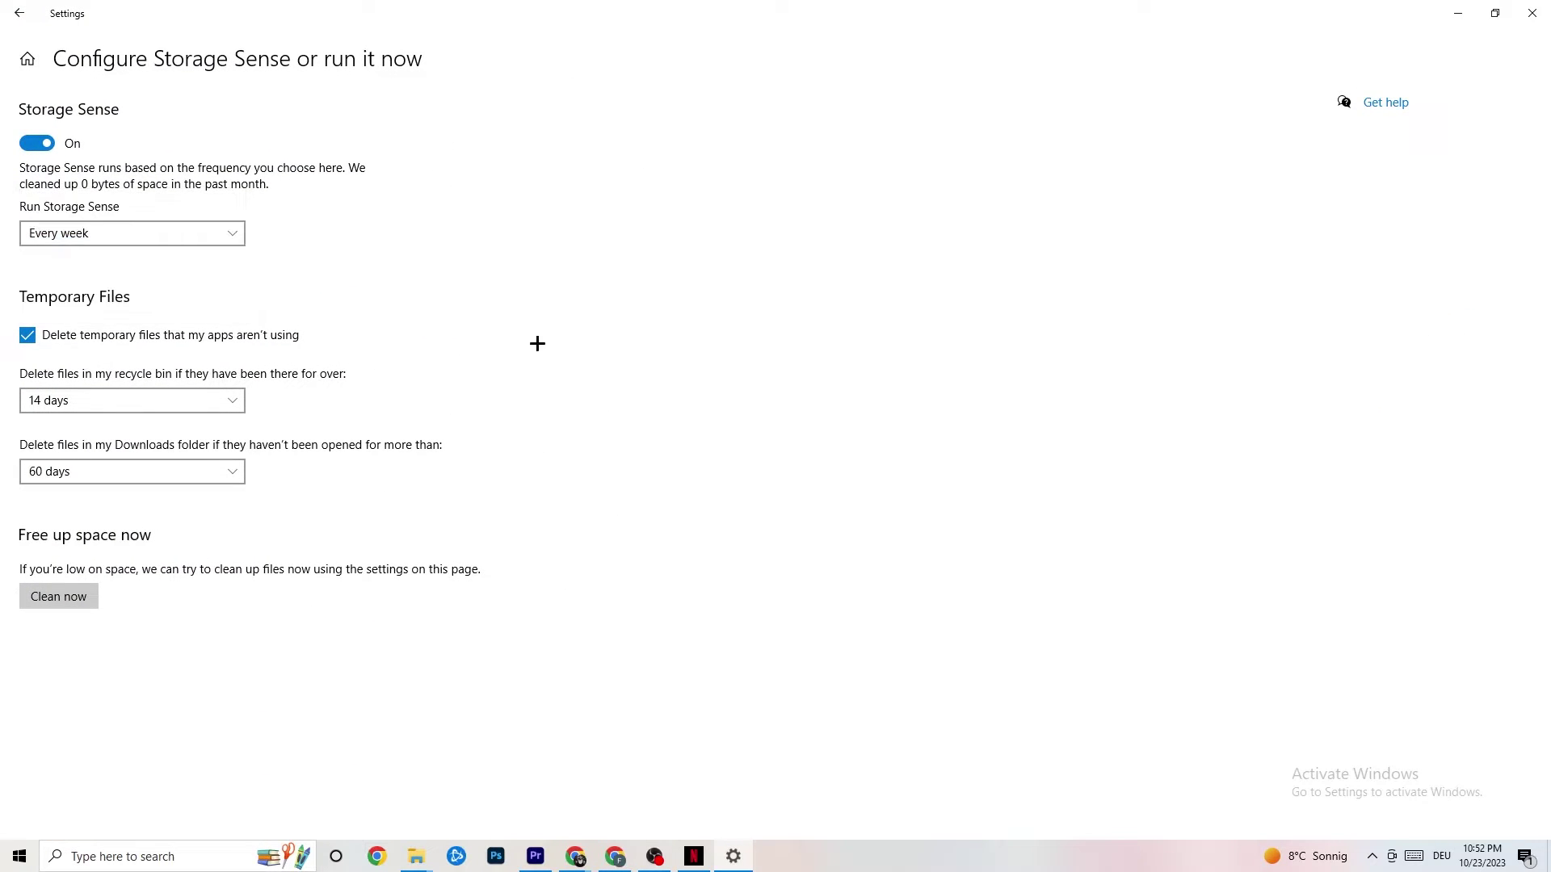
left_click(108, 232)
left_click(592, 134)
left_click(209, 391)
left_click(628, 349)
left_click(19, 13)
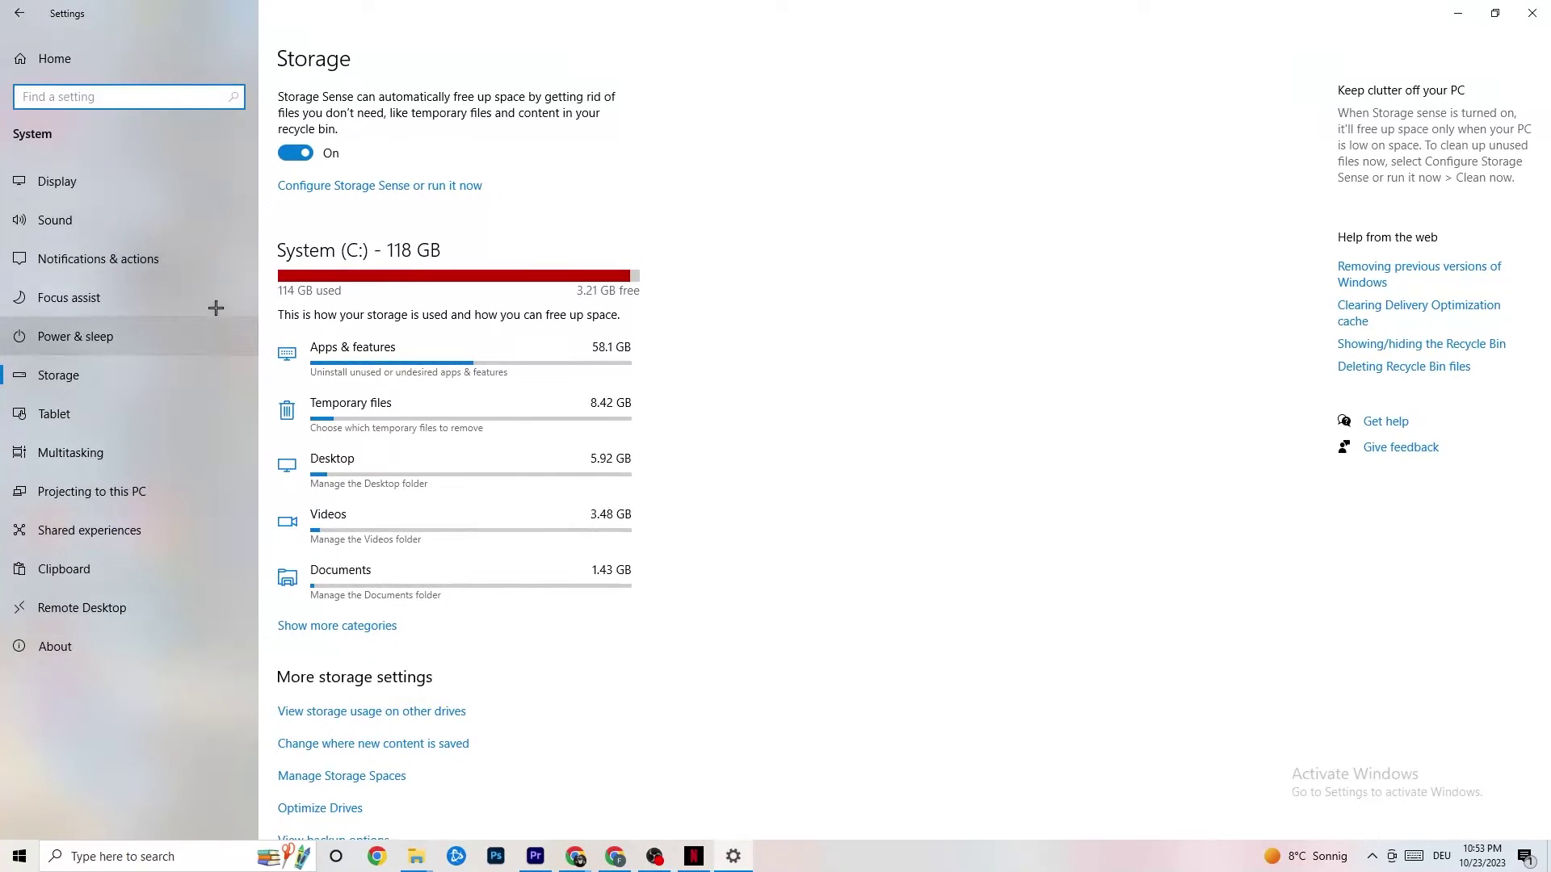
Review the Xbox Game Bar, Captures and Game Mode pages of the Gaming settings, and close the Settings window.
left_click(12, 23)
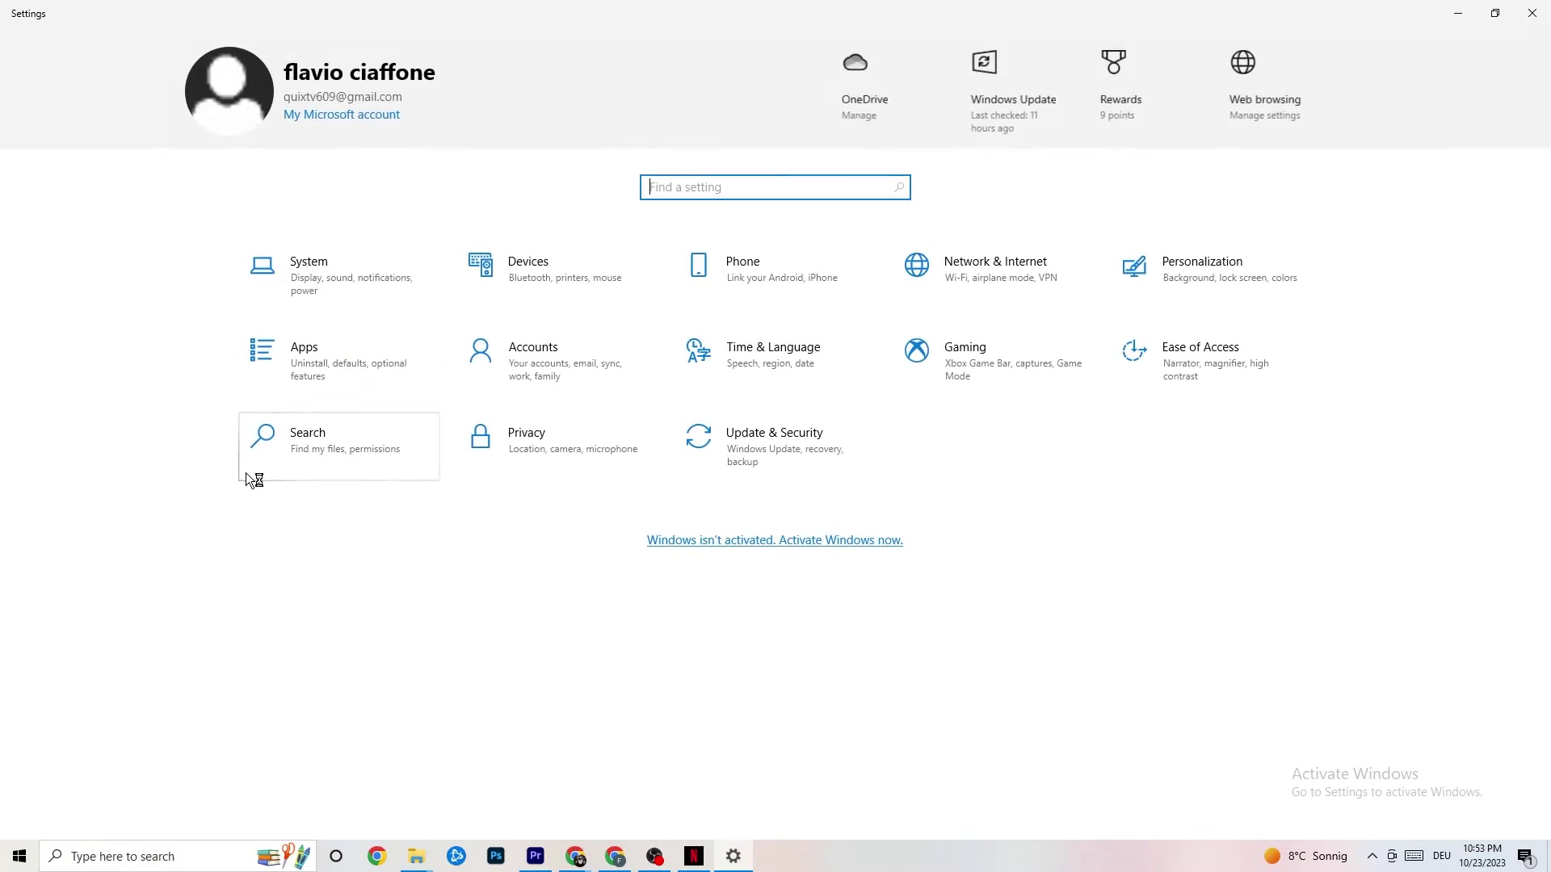
left_click(997, 370)
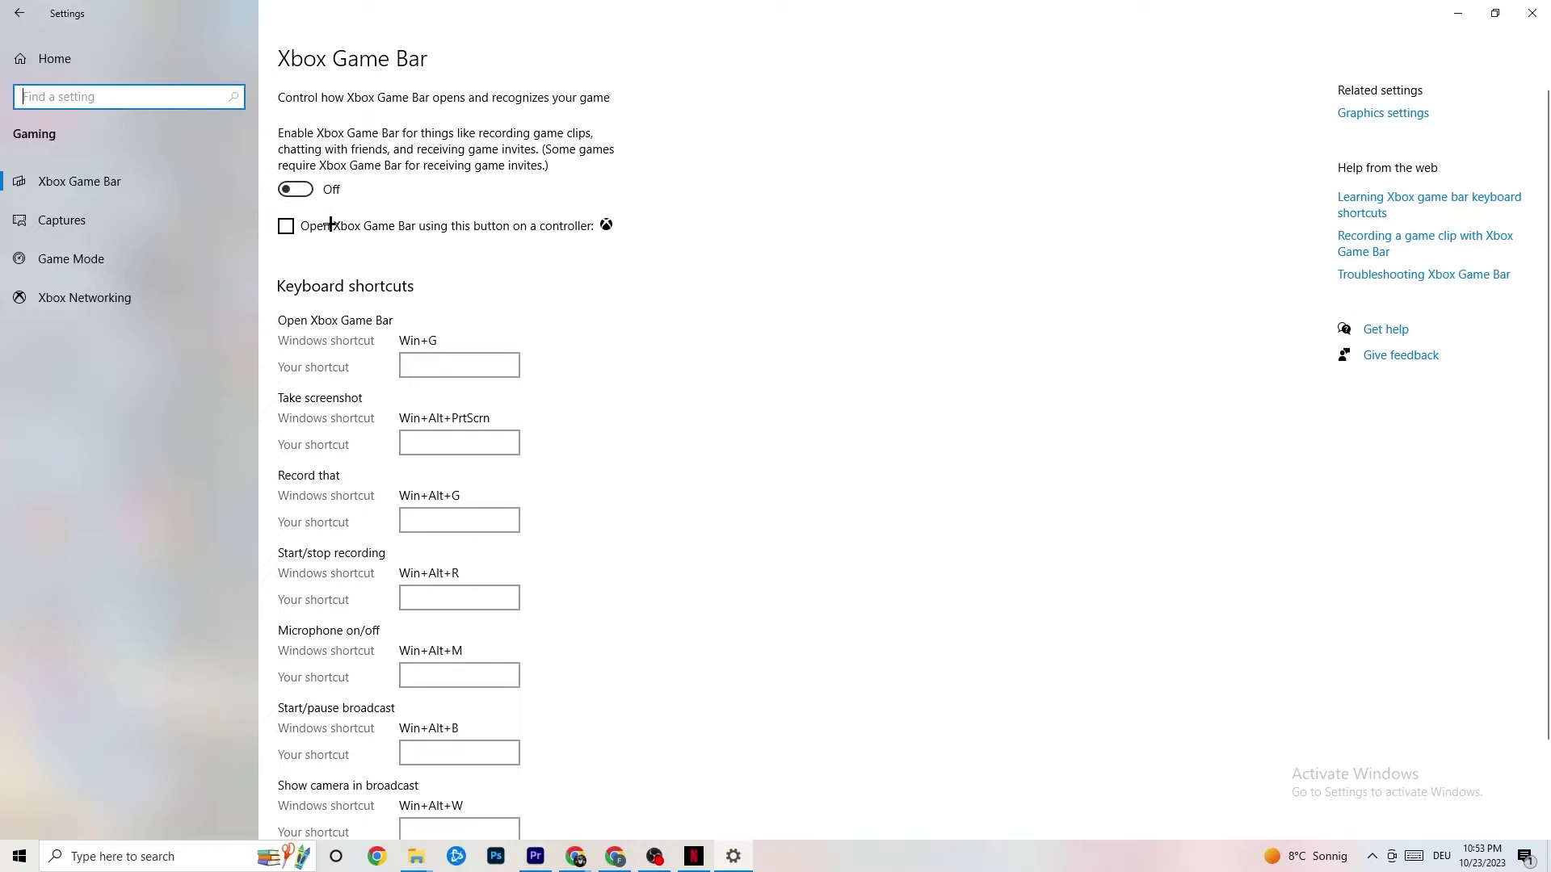
left_click(89, 217)
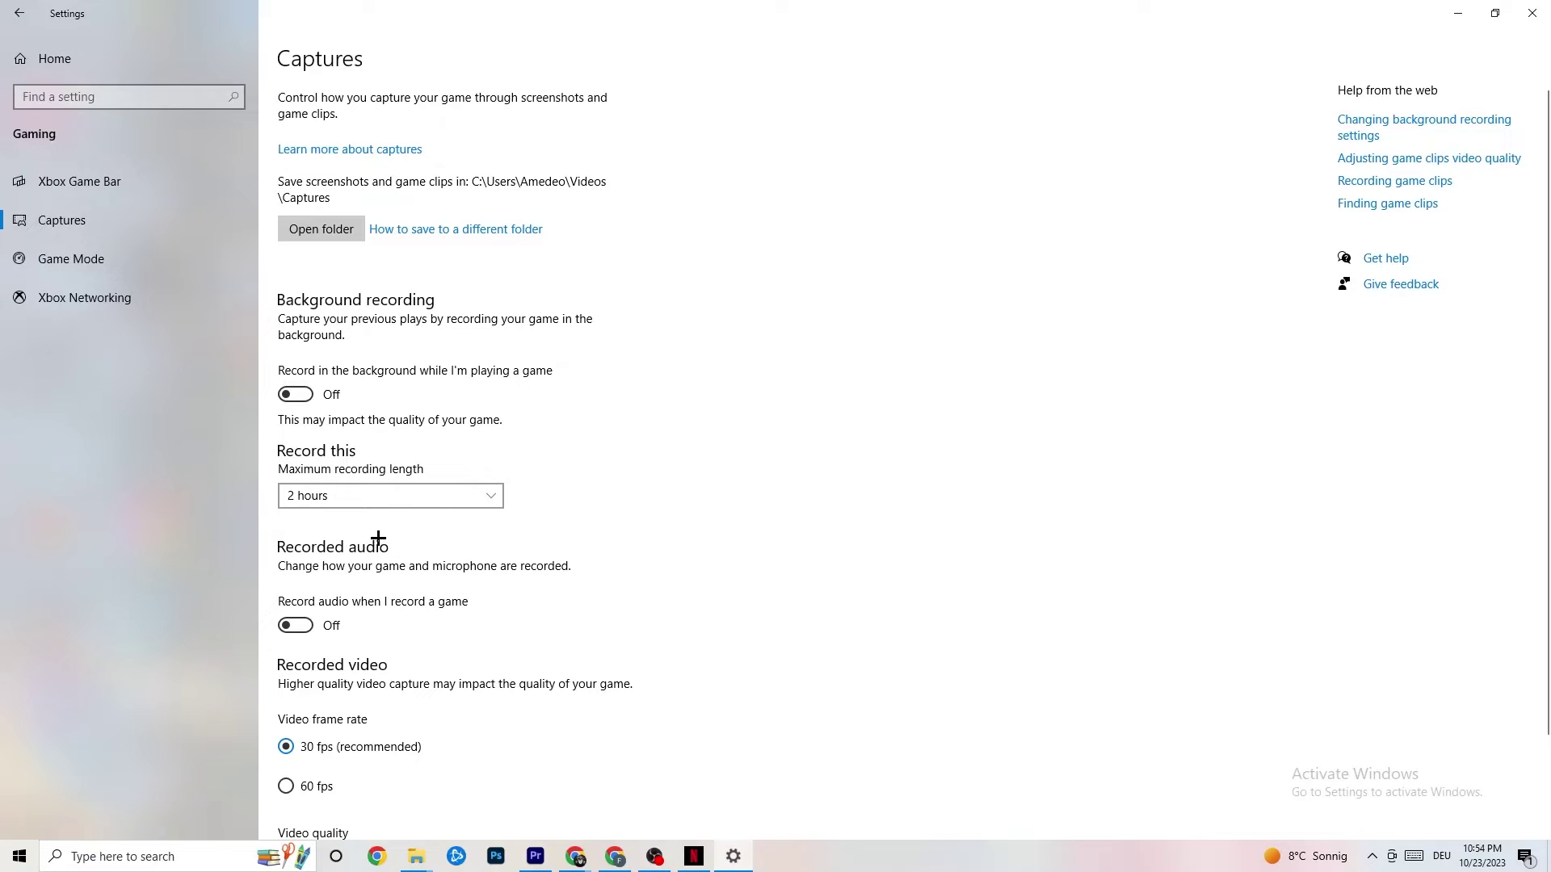
left_click(80, 258)
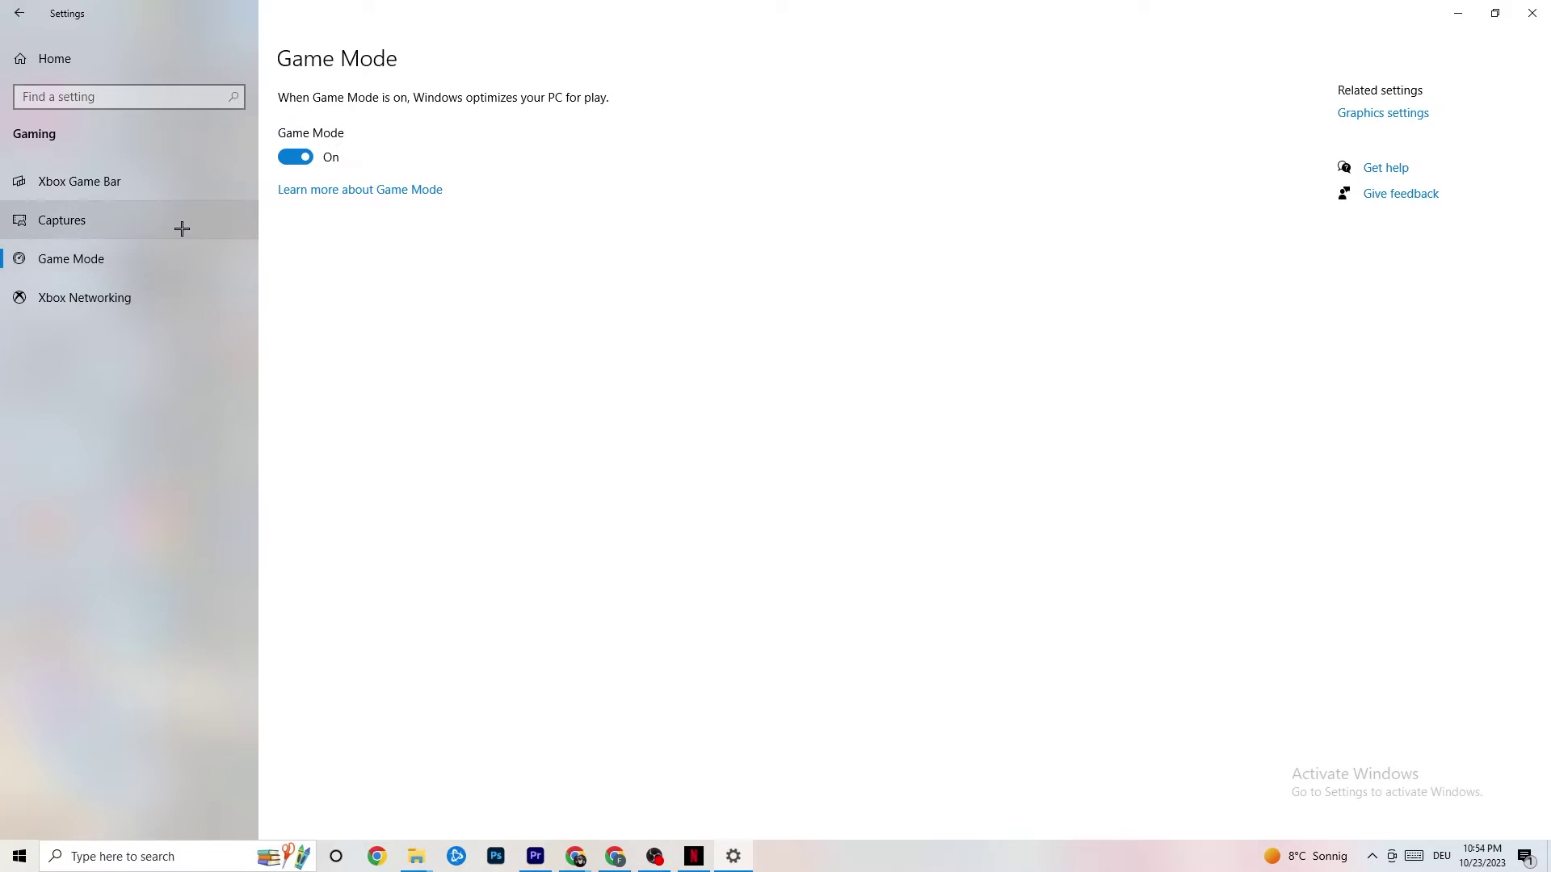
left_click(1531, 13)
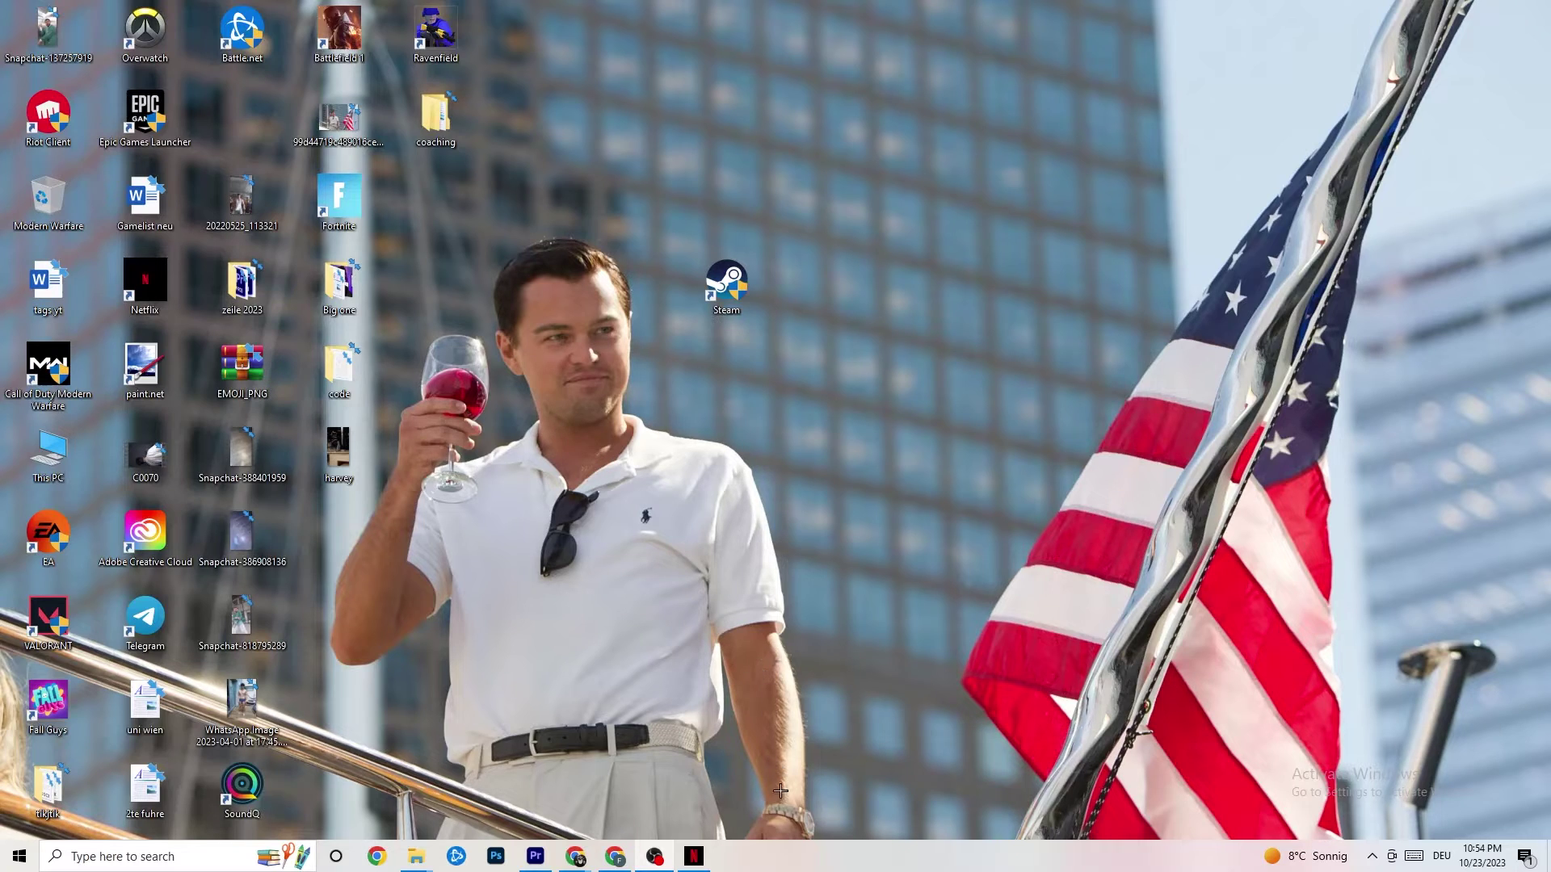
Open Task Manager and review the running apps and background processes, including the options available for the Netflix process.
right_click(792, 868)
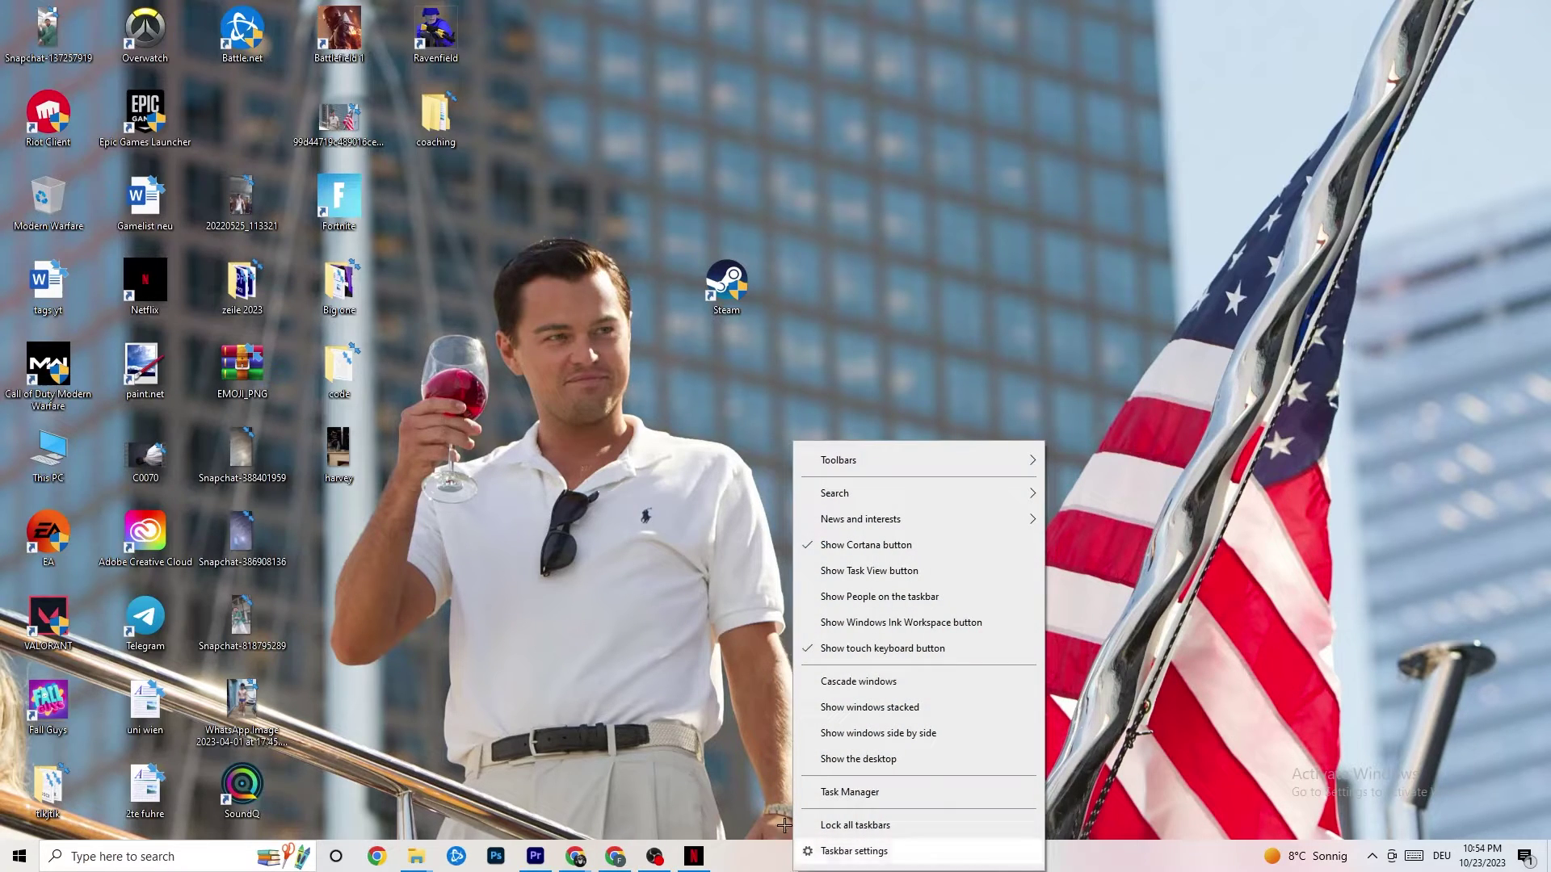
left_click(840, 793)
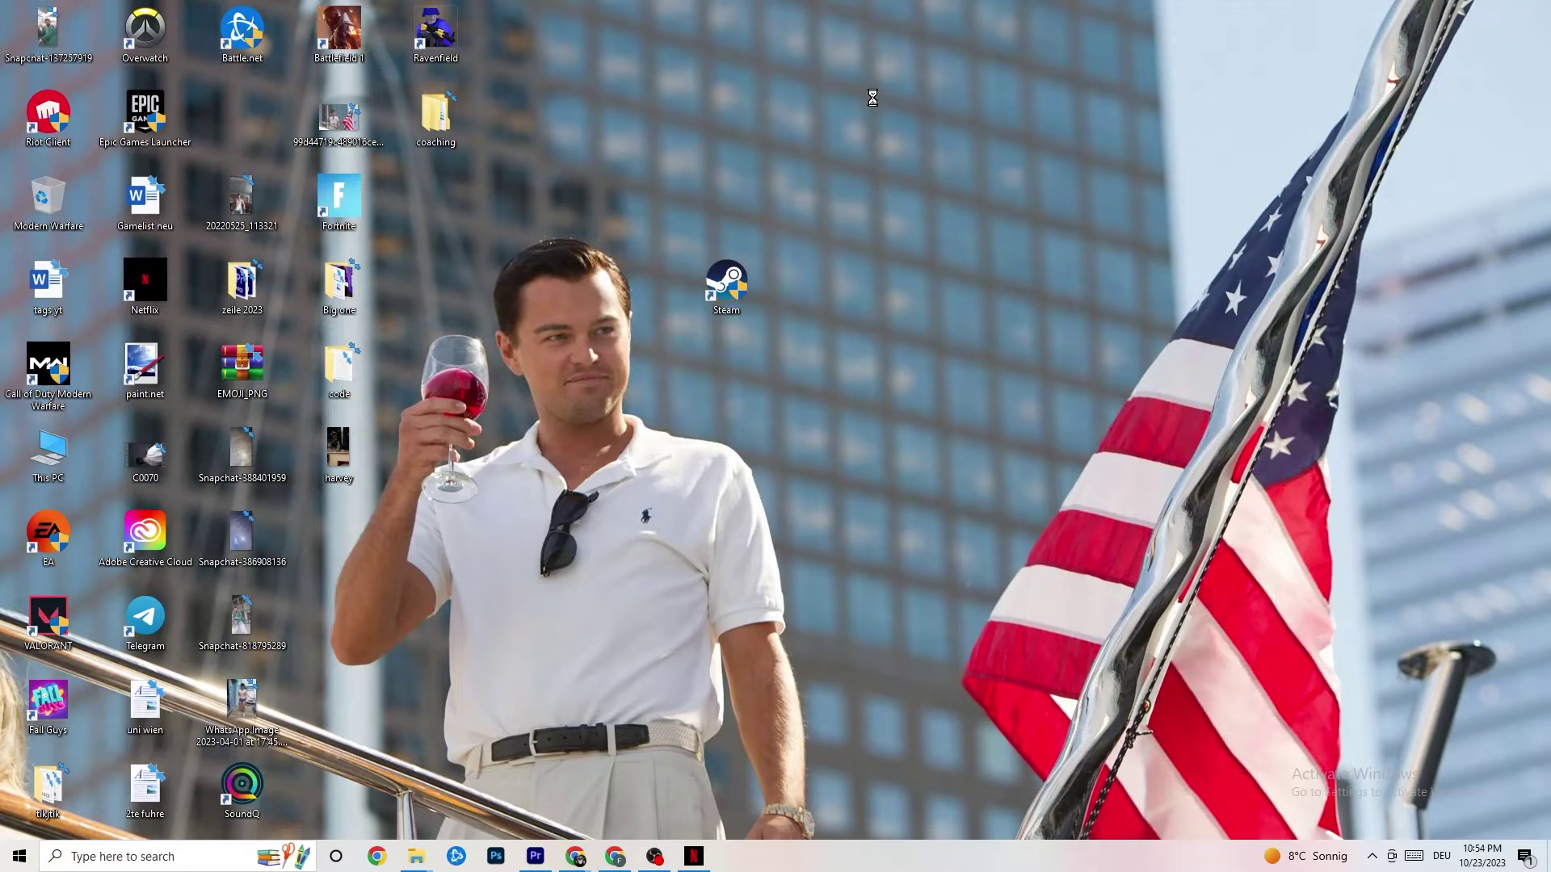
left_click(887, 50)
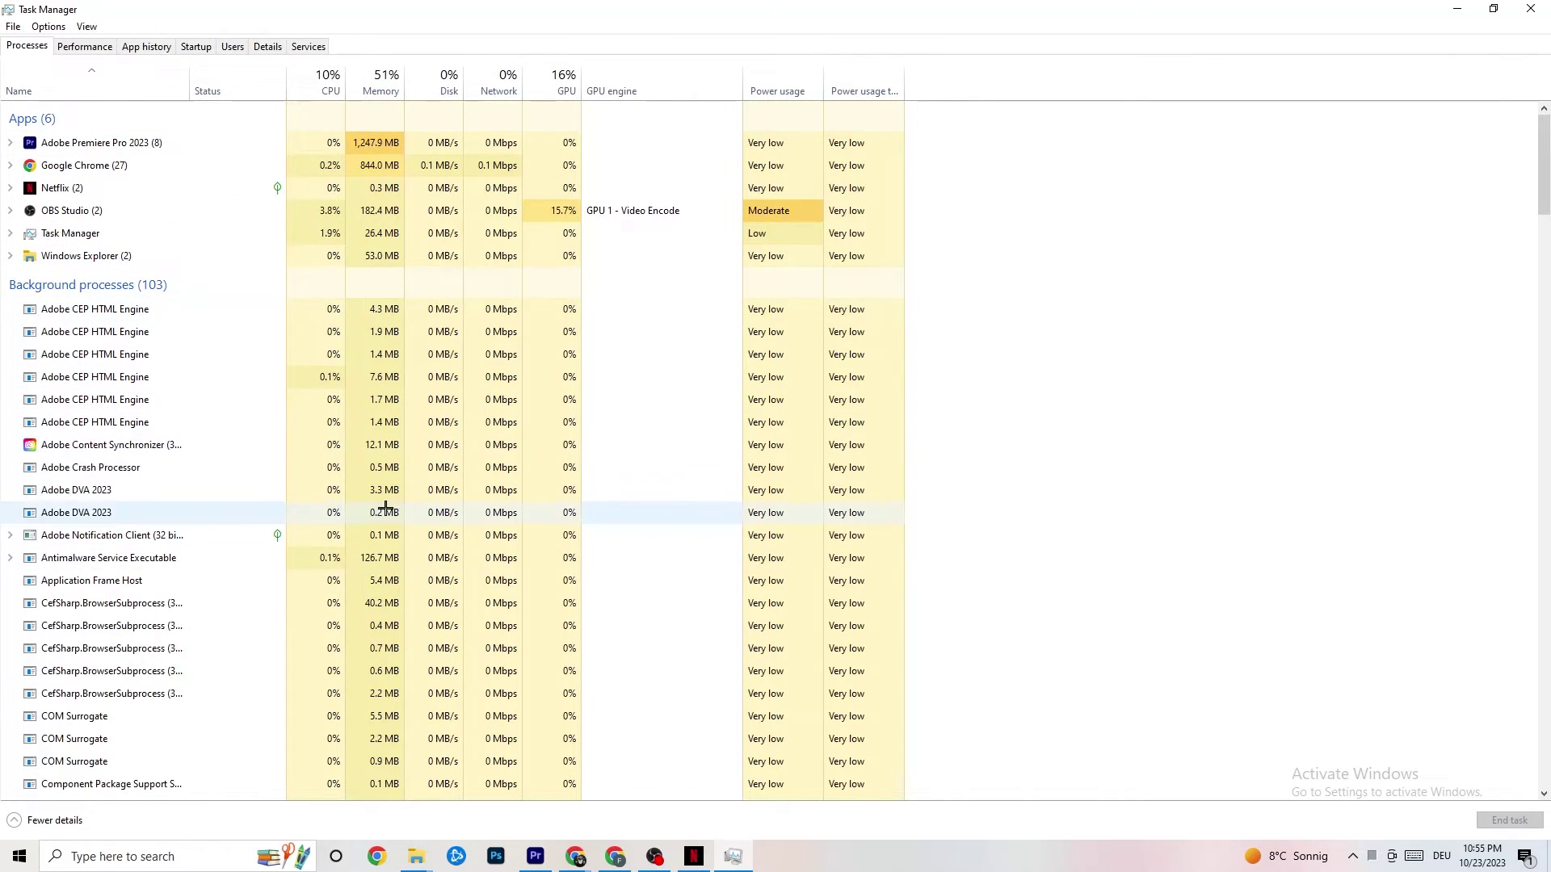
scroll(332, 517, "down", 7)
scroll(301, 539, "up", 7)
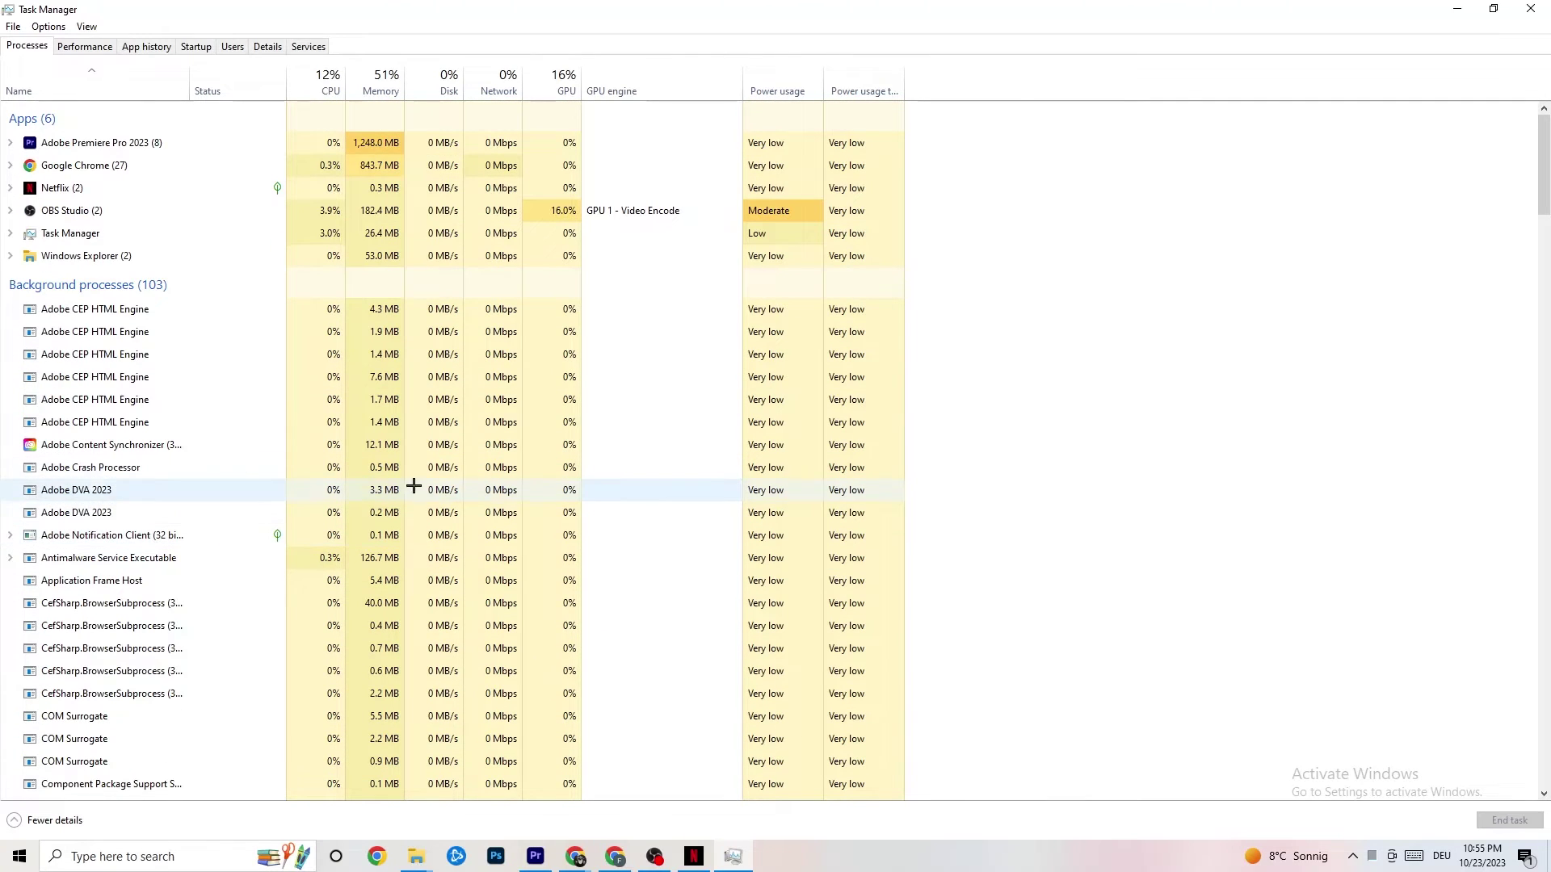
right_click(100, 188)
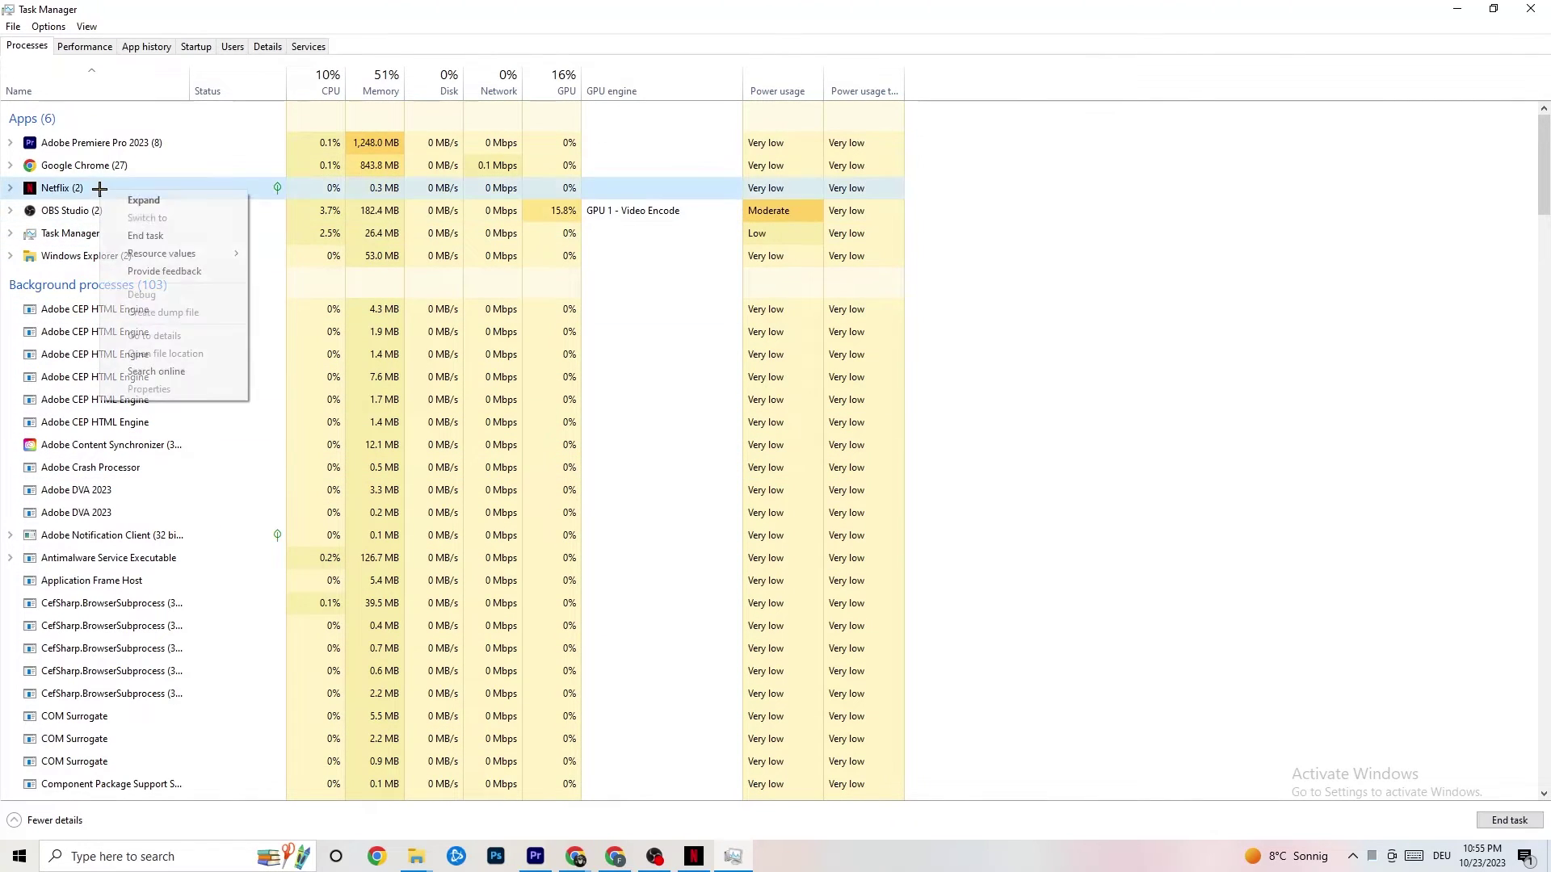
left_click(1018, 493)
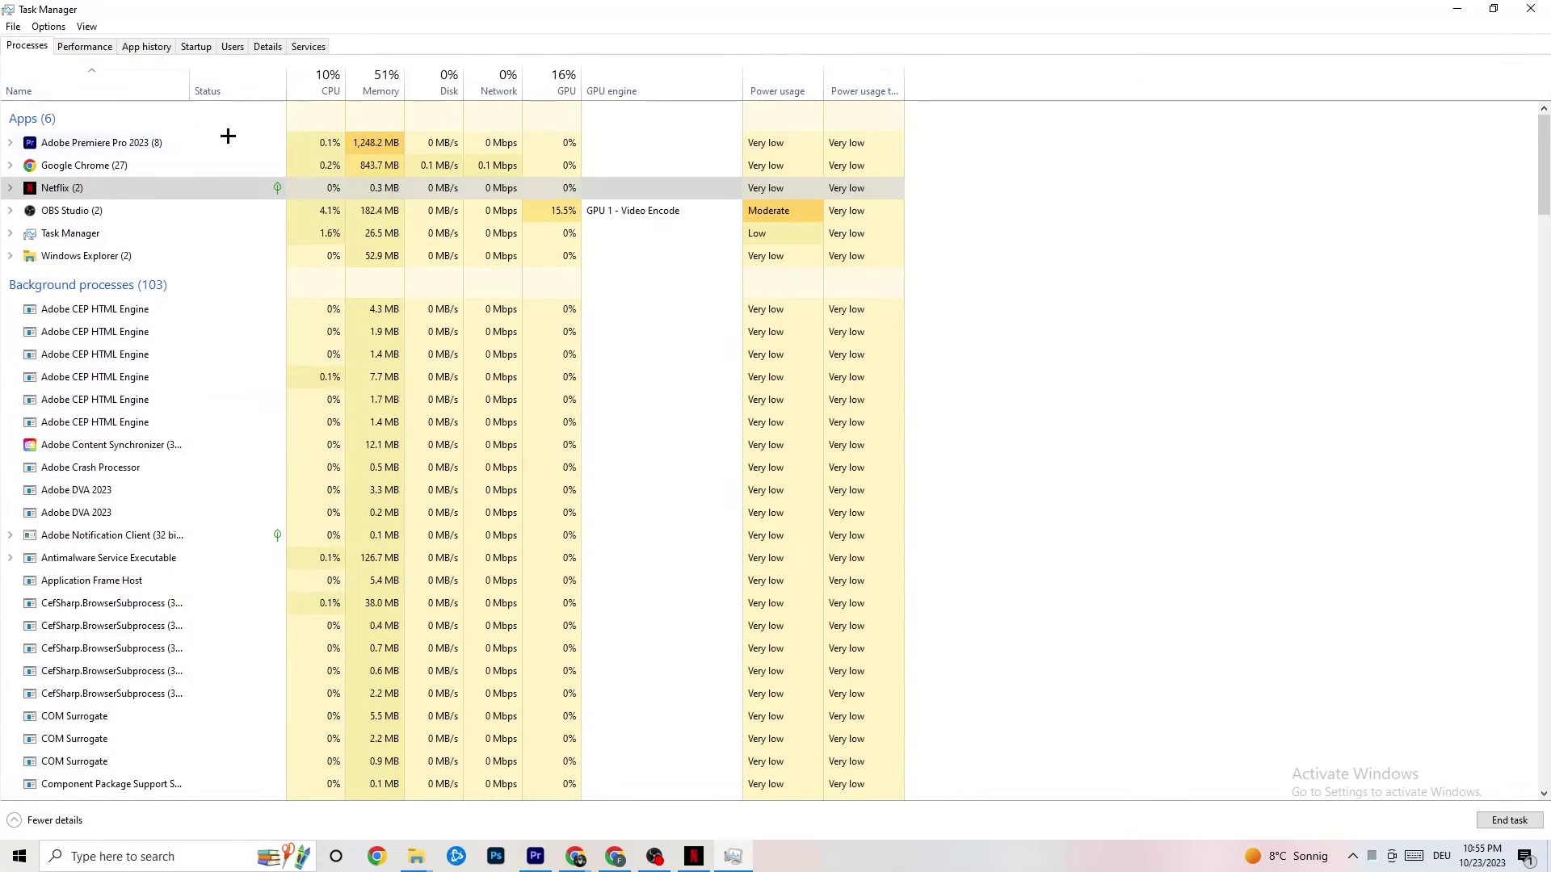
Review the priority options for the Adobe Premiere Pro process in the detailed process list.
left_click(262, 47)
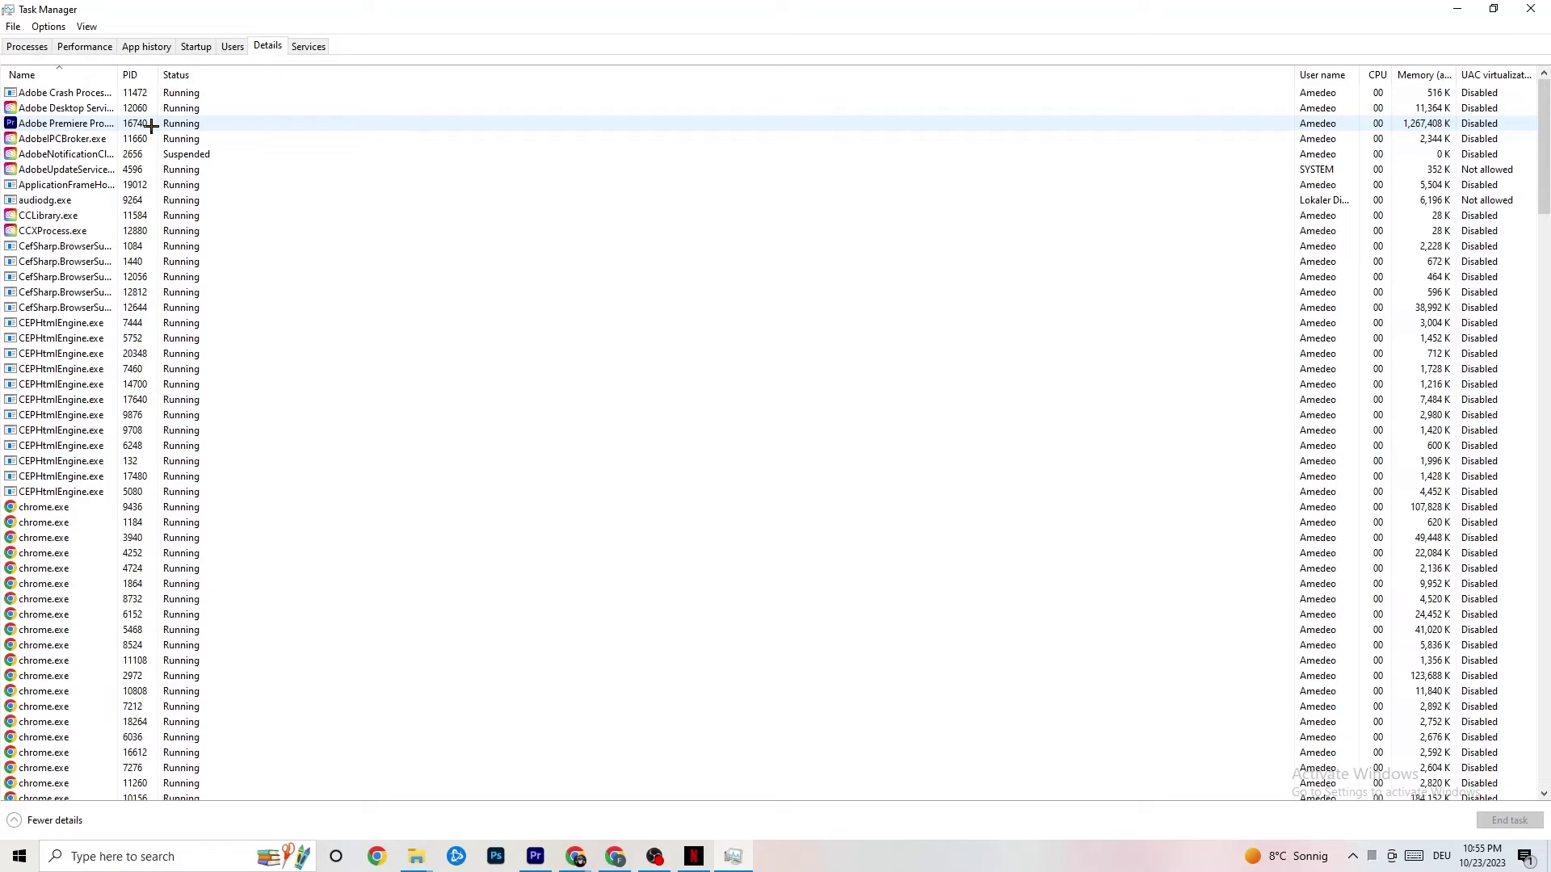
right_click(152, 125)
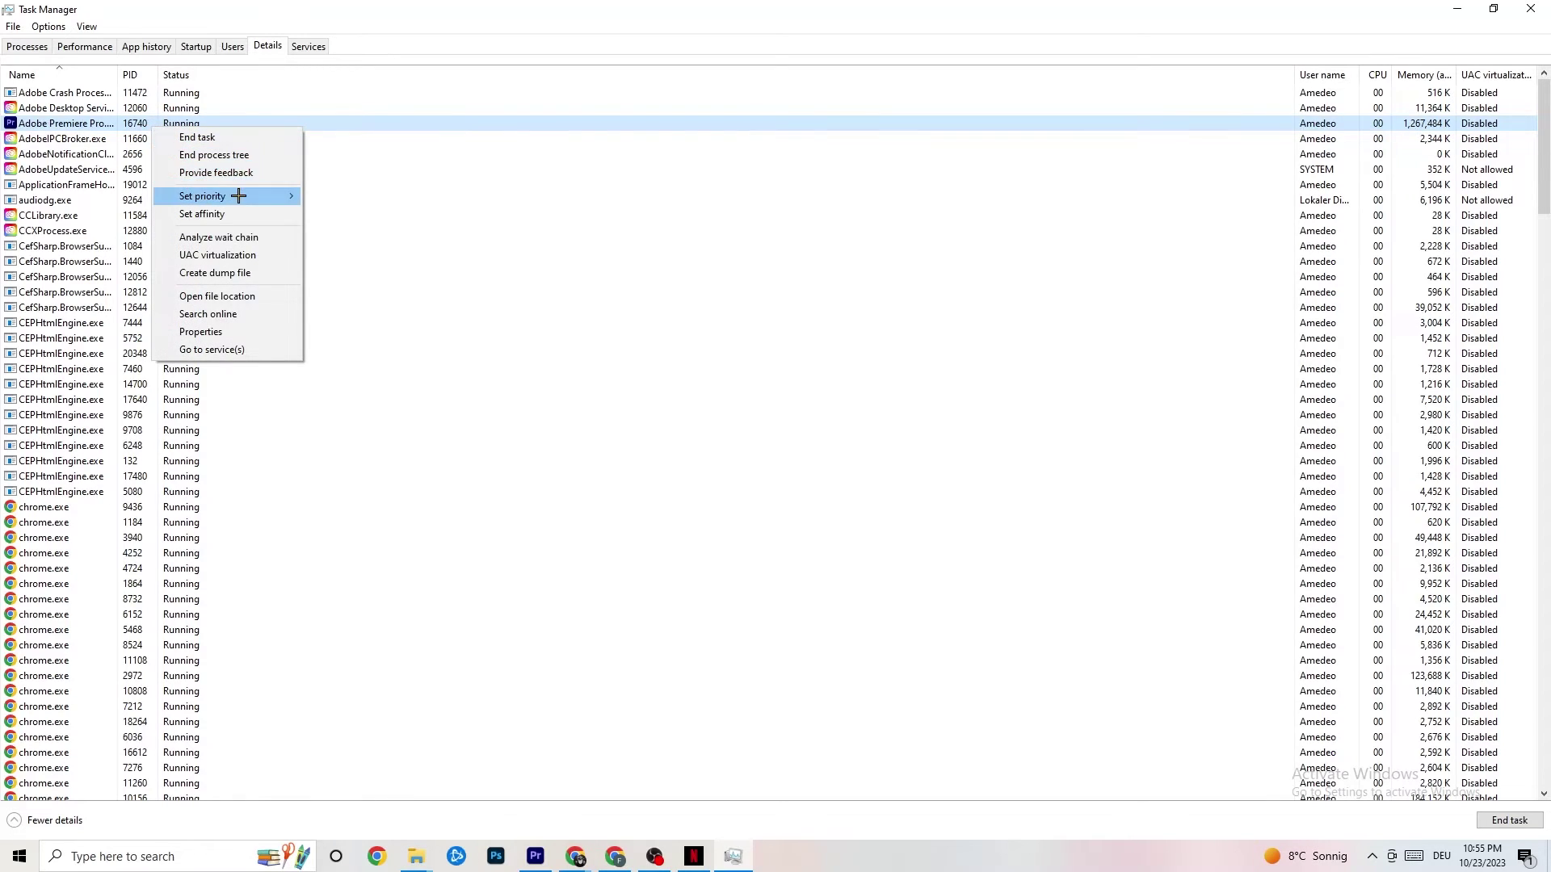
mouse_move(239, 195)
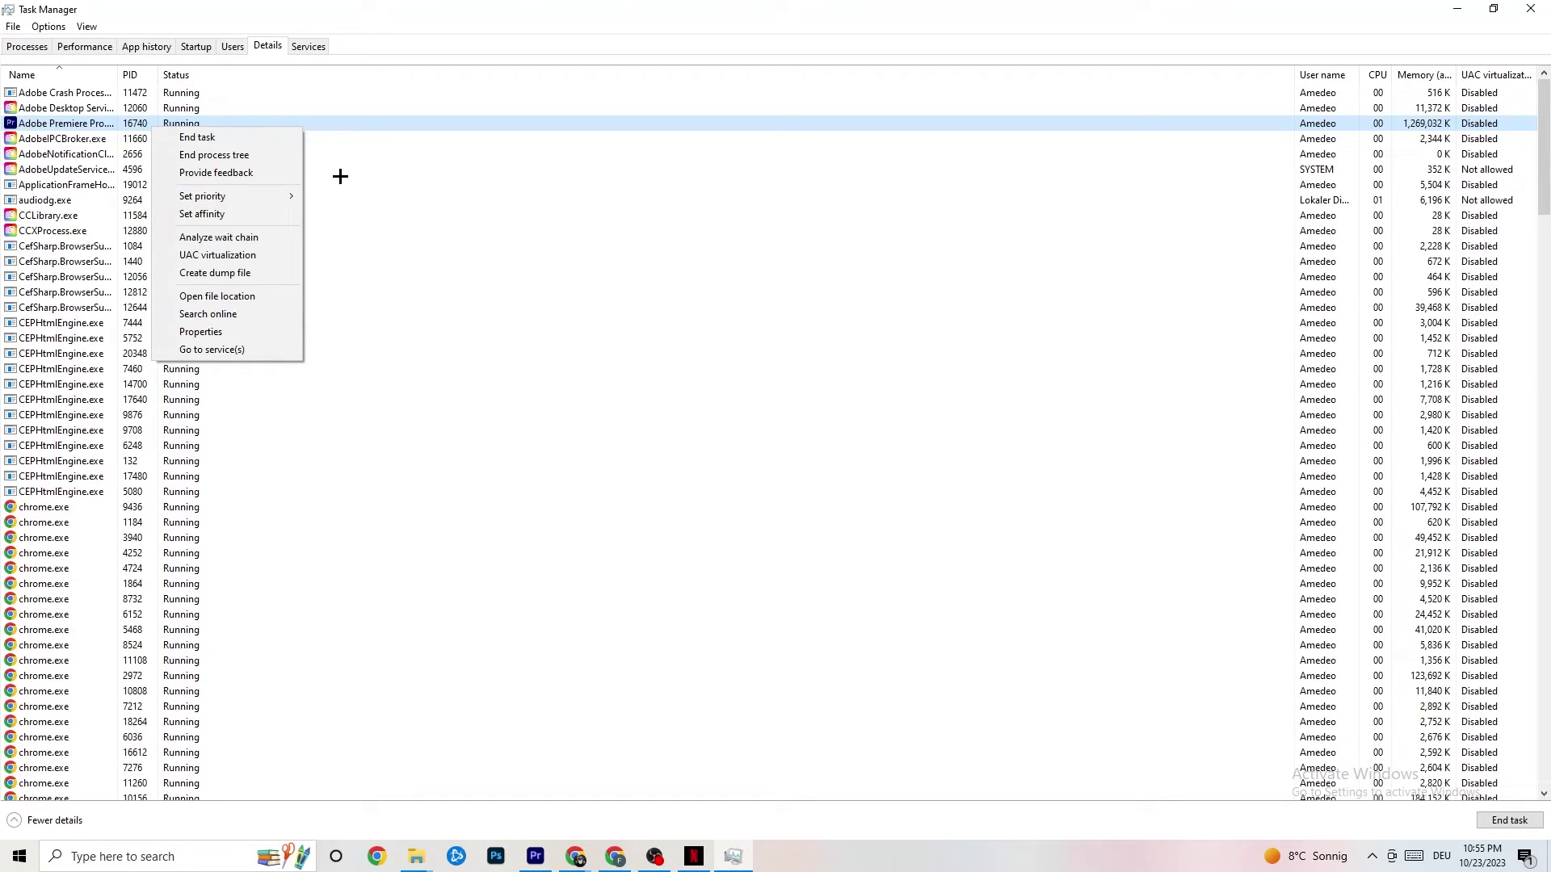
Review the startup apps and the options for Google Drive and the Pivot Software entry, and close Task Manager.
left_click(193, 47)
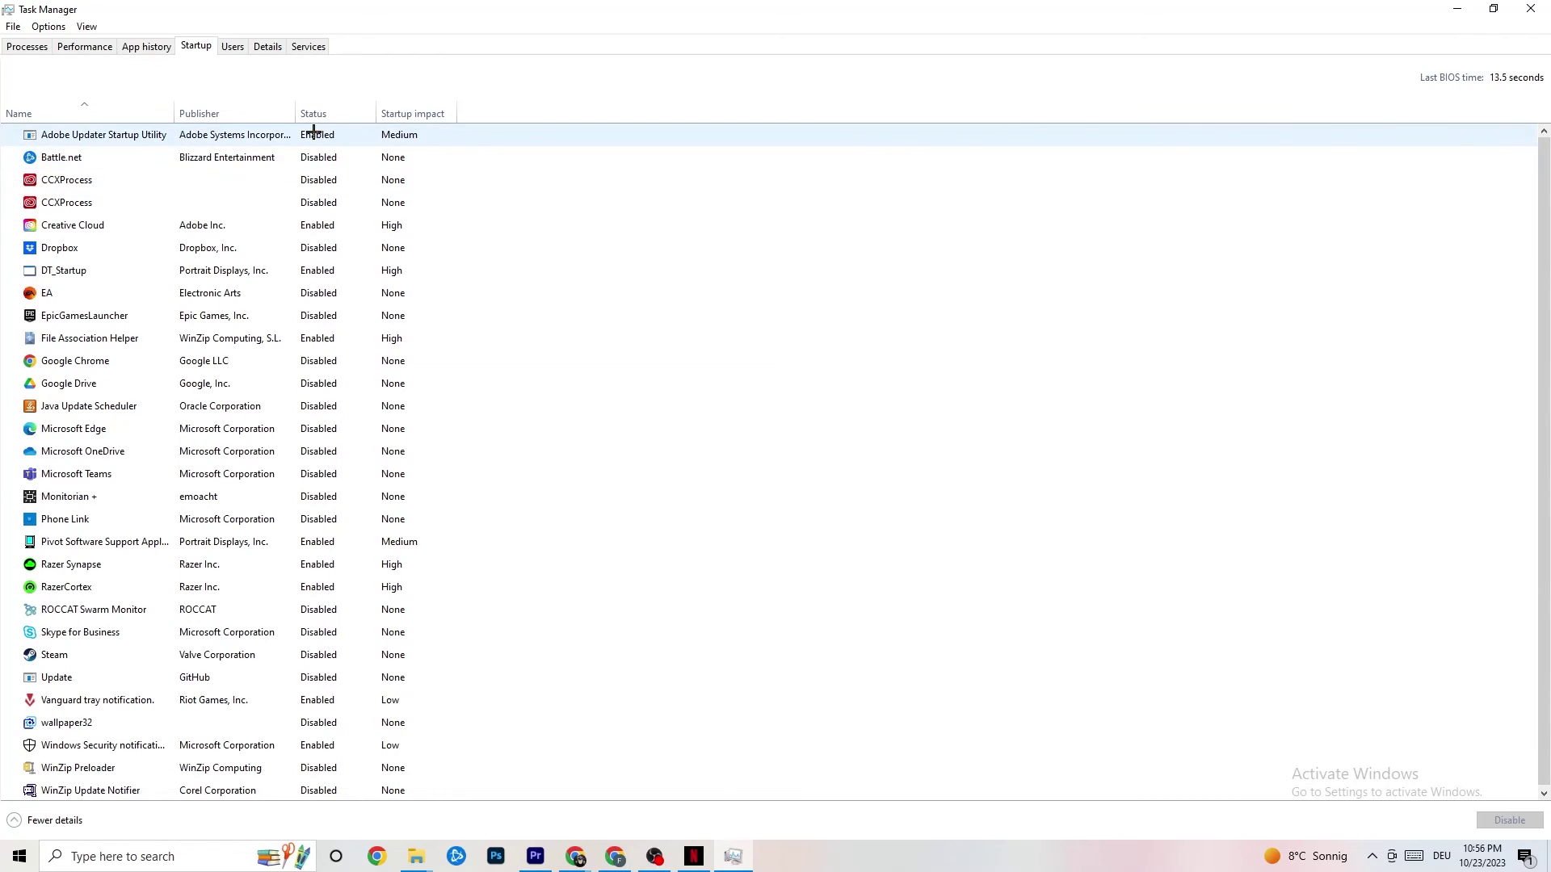
right_click(224, 386)
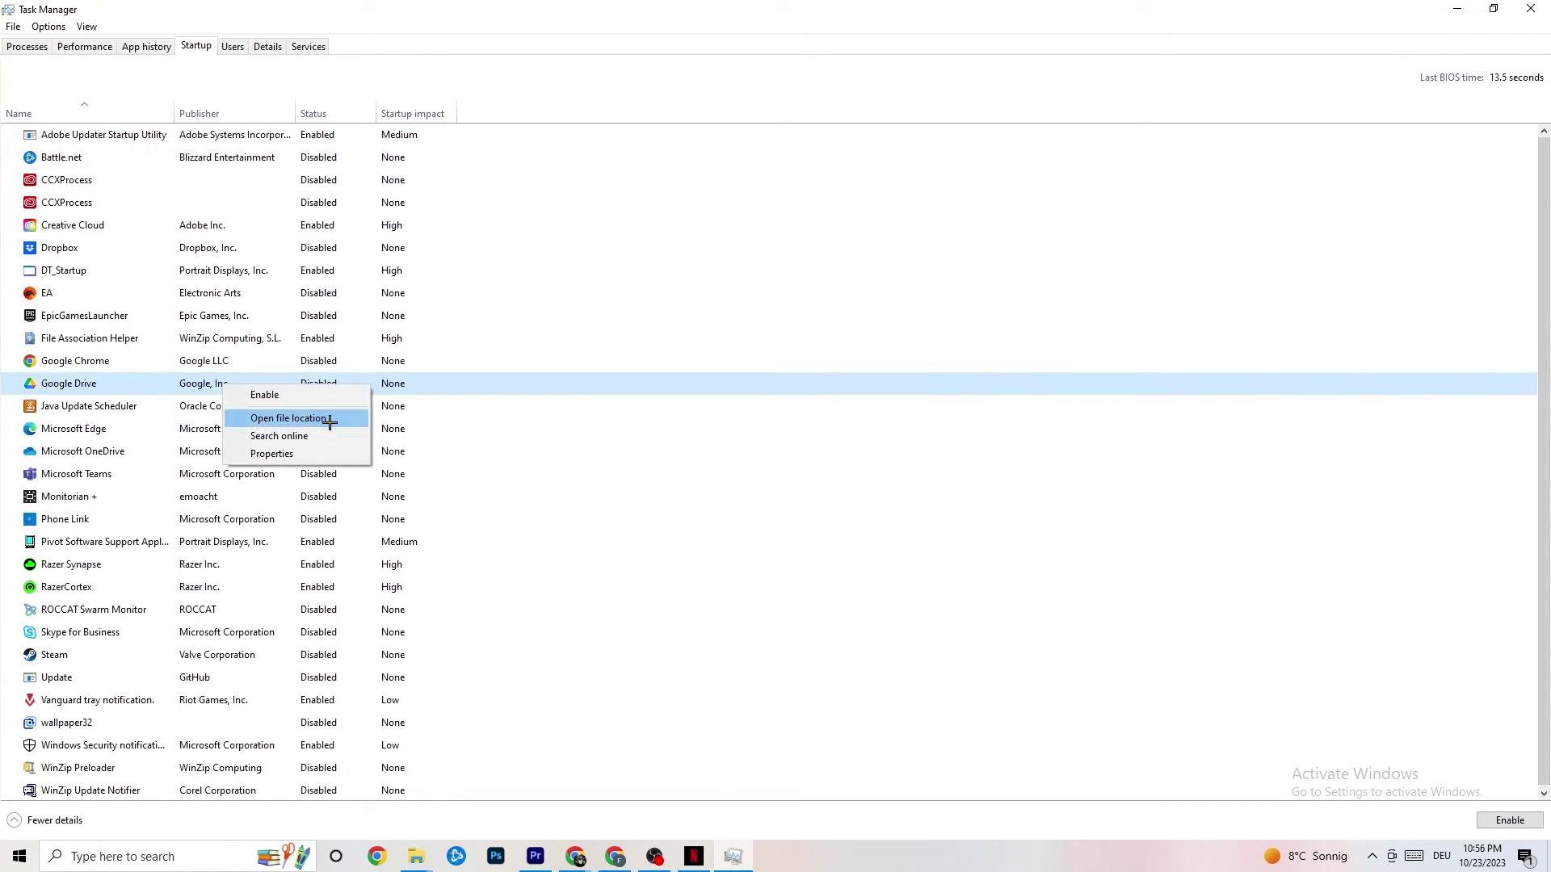
right_click(308, 543)
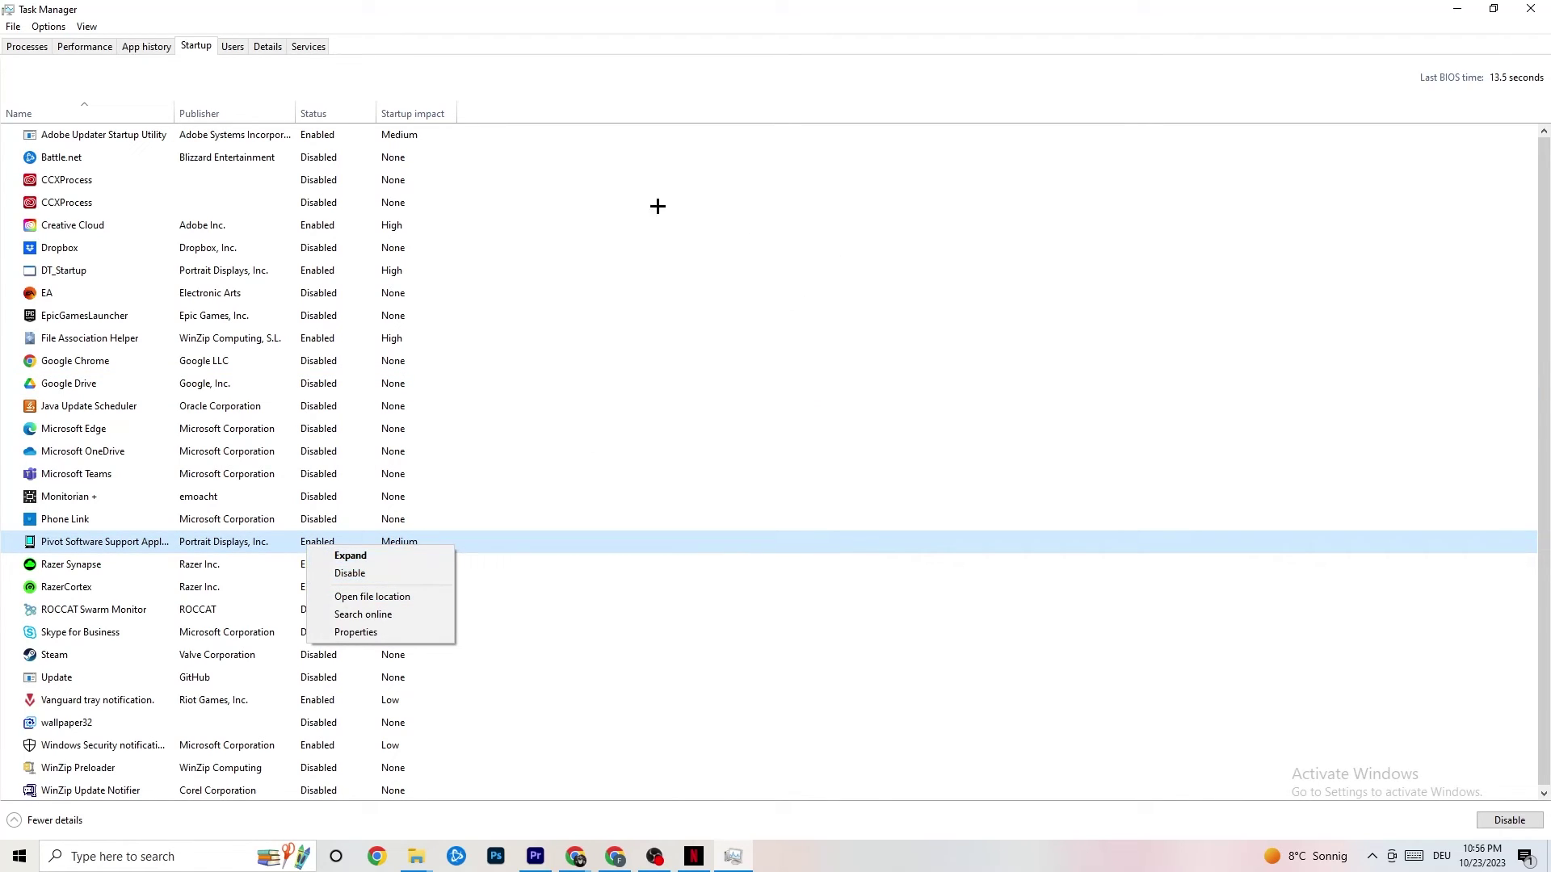
left_click(628, 24)
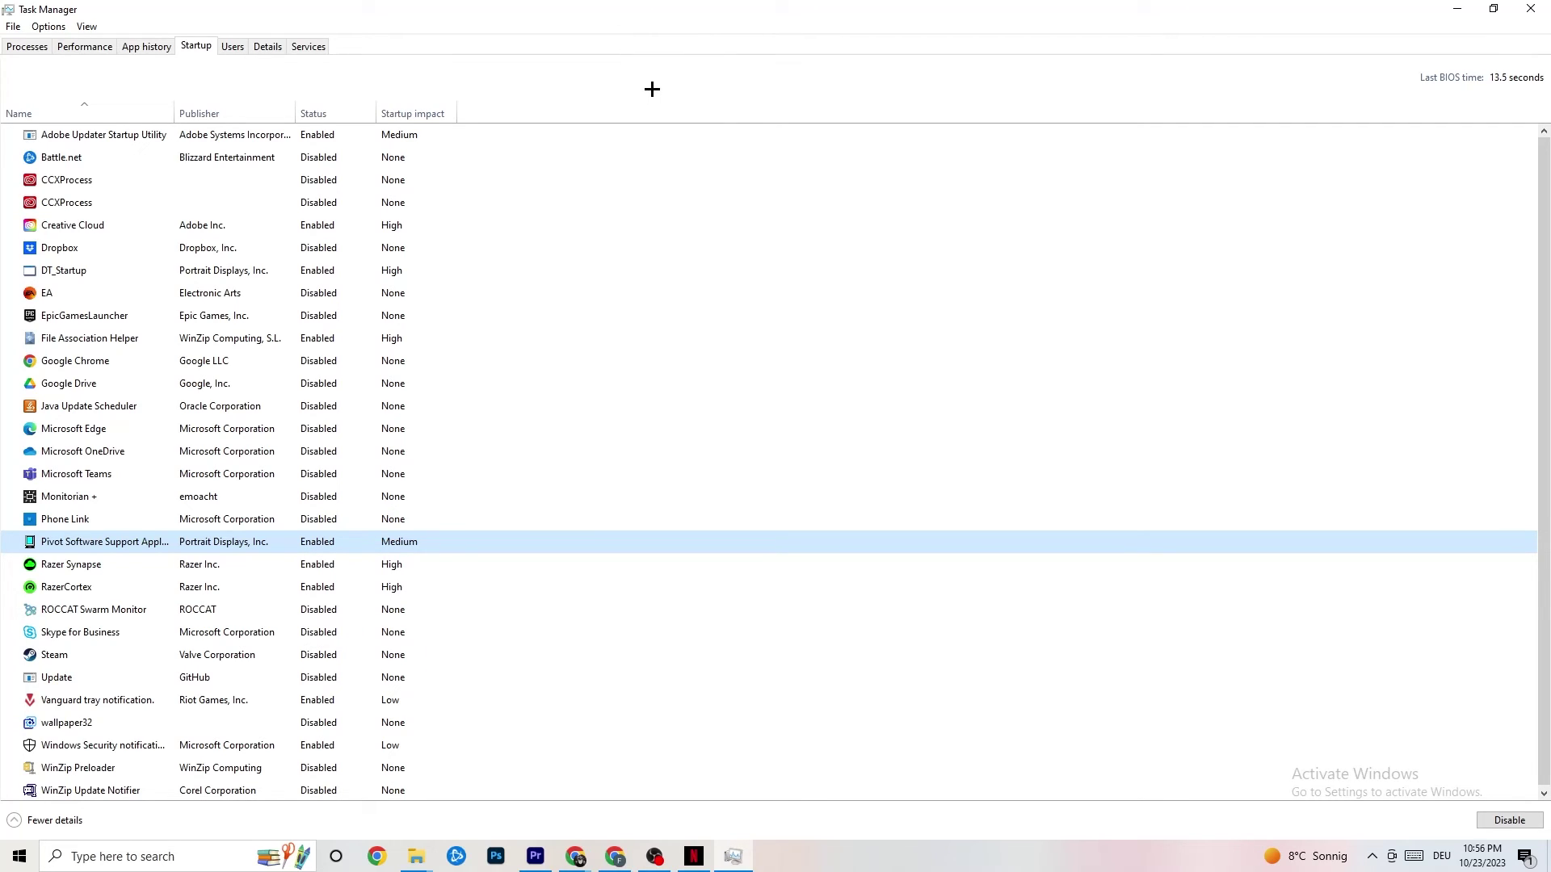
left_click(1530, 9)
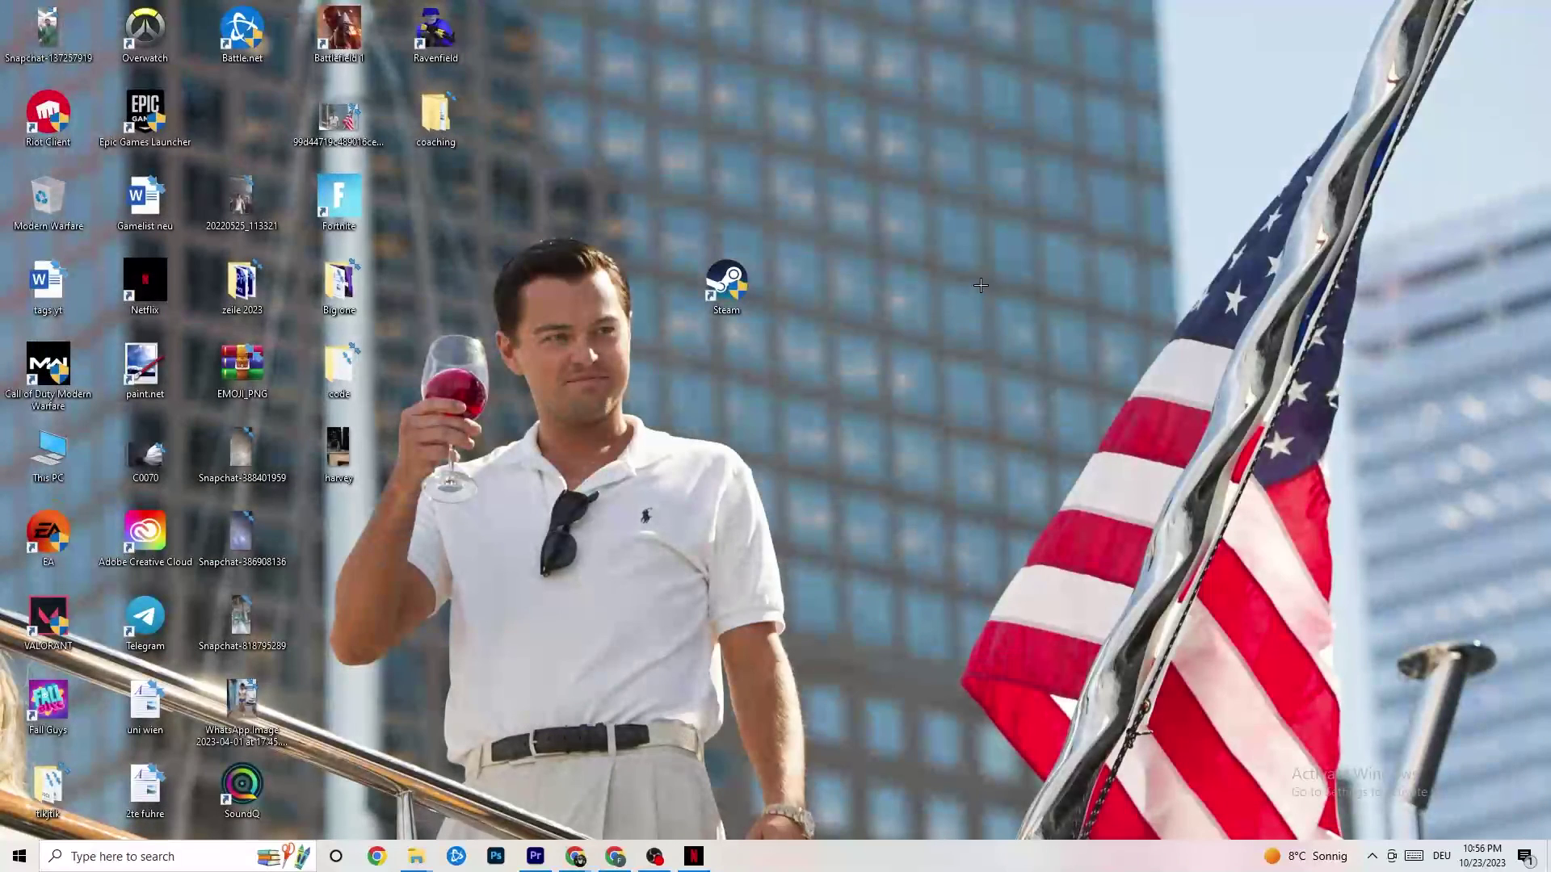